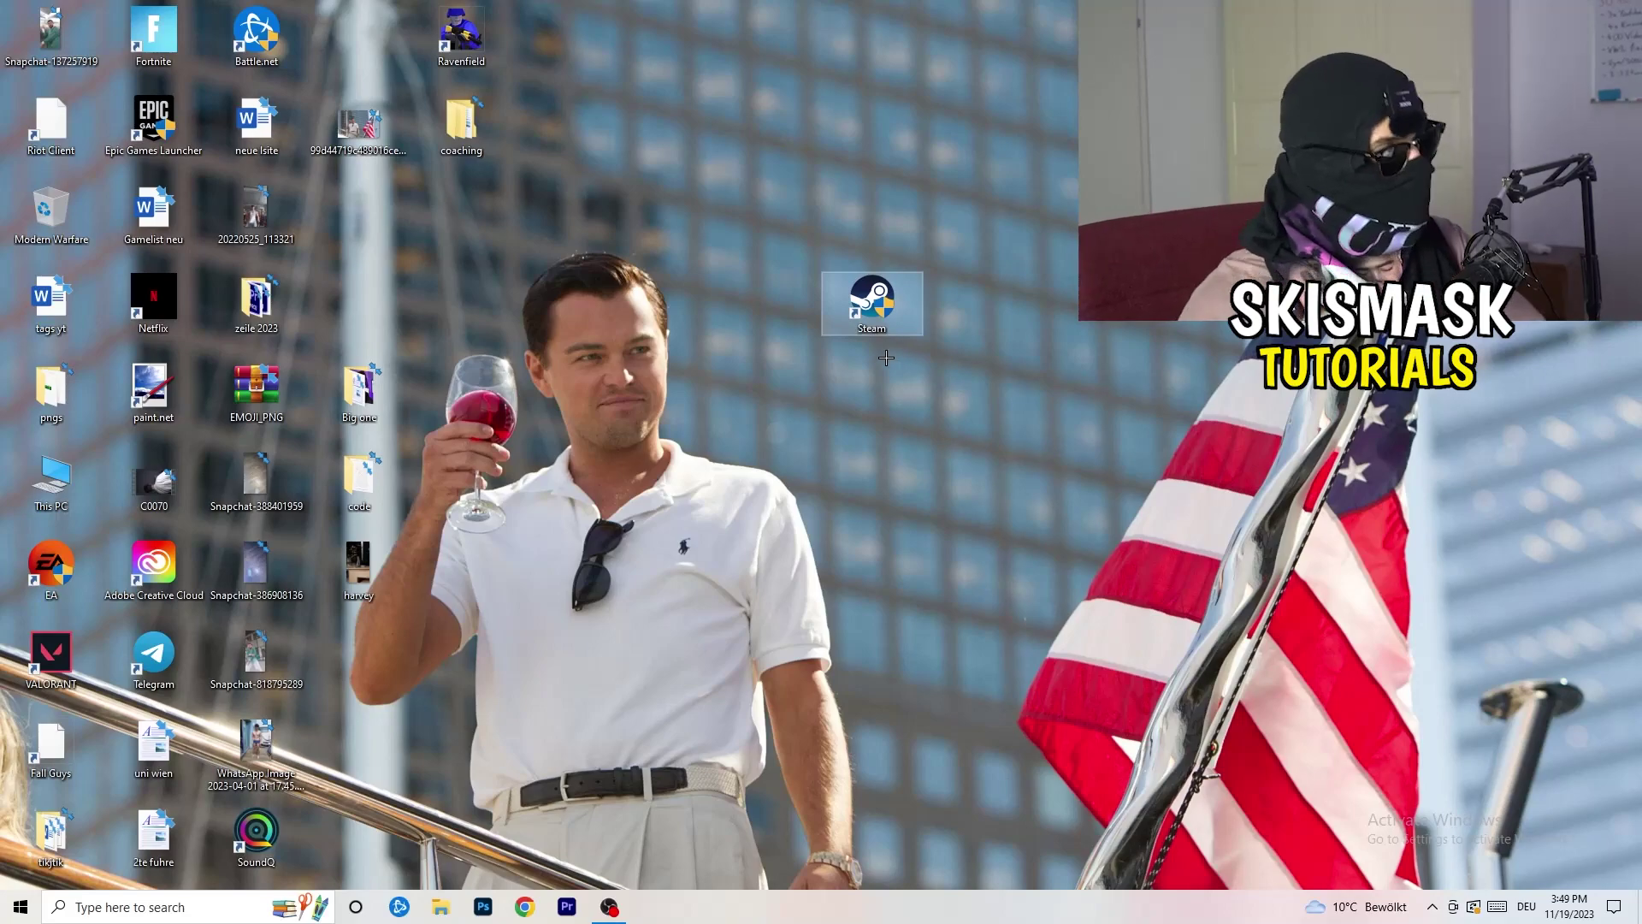
Step: Review the compatibility settings in the properties of the Steam desktop shortcut and accept them
{"action": "right_click", "coordinate": [879, 308]}
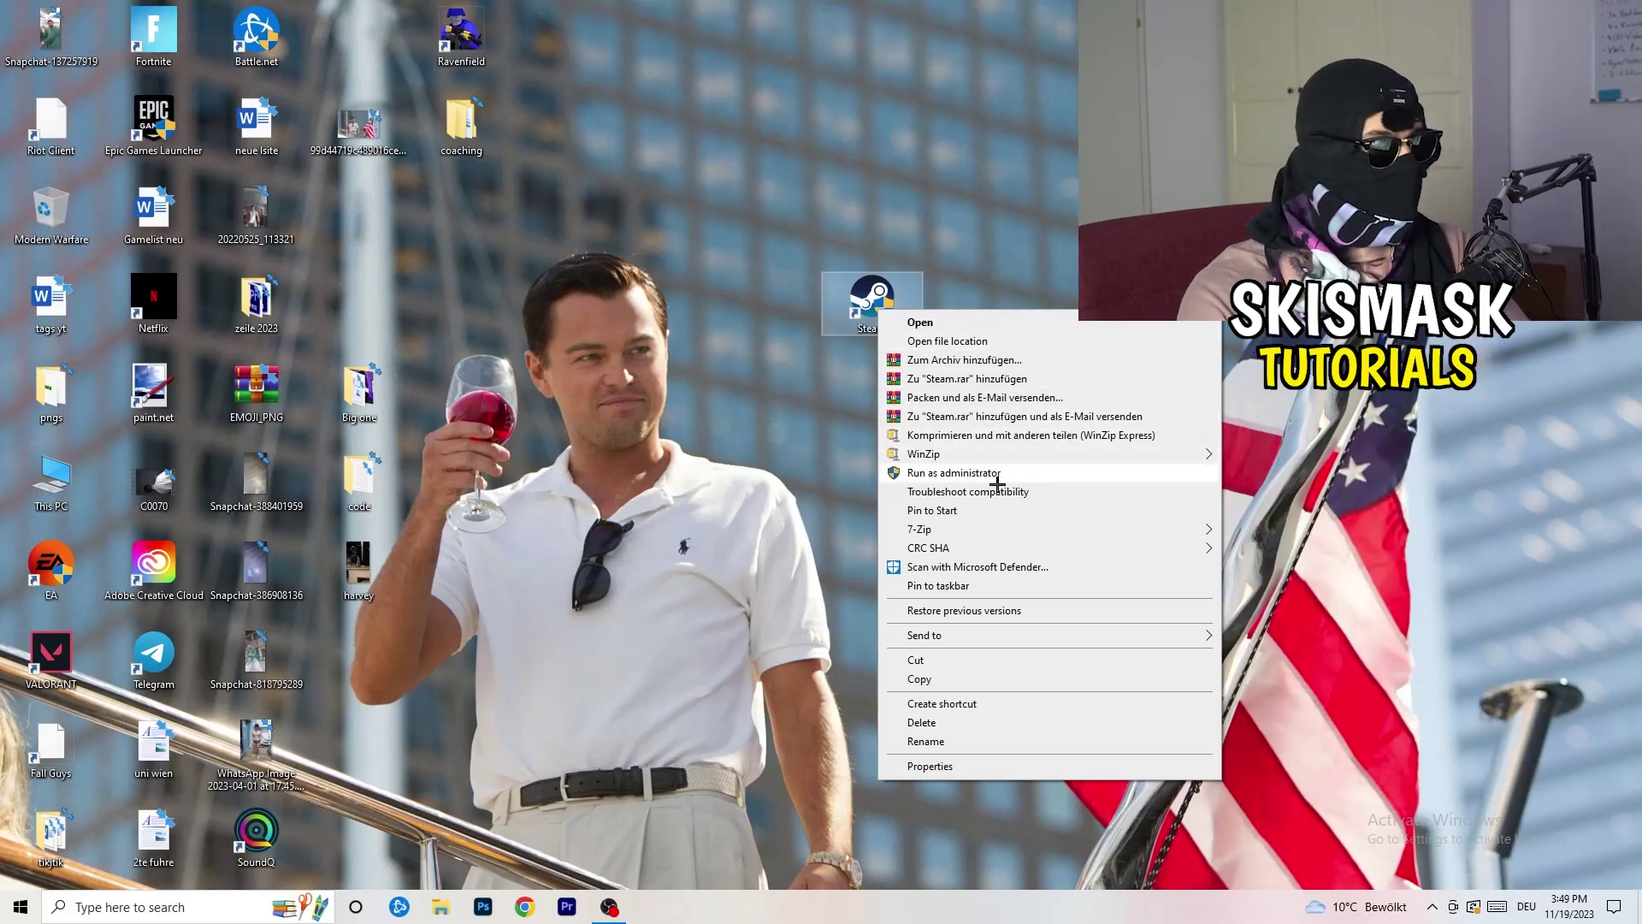
{"action": "left_click", "coordinate": [931, 767]}
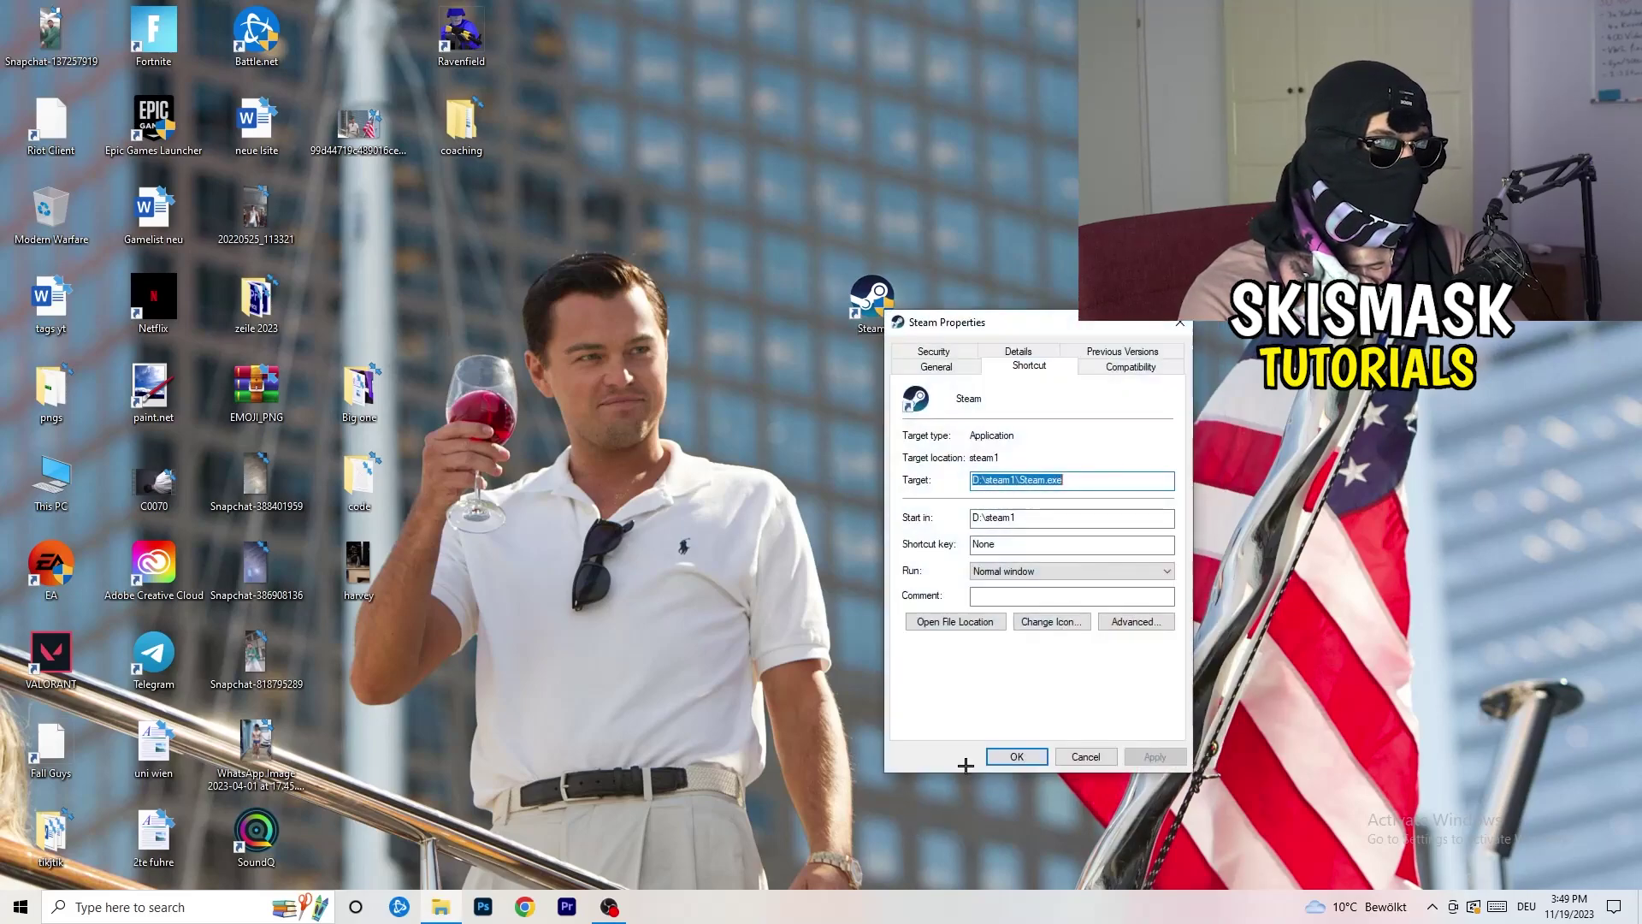
{"action": "left_click_drag", "start_coordinate": [1026, 319], "coordinate": [725, 245]}
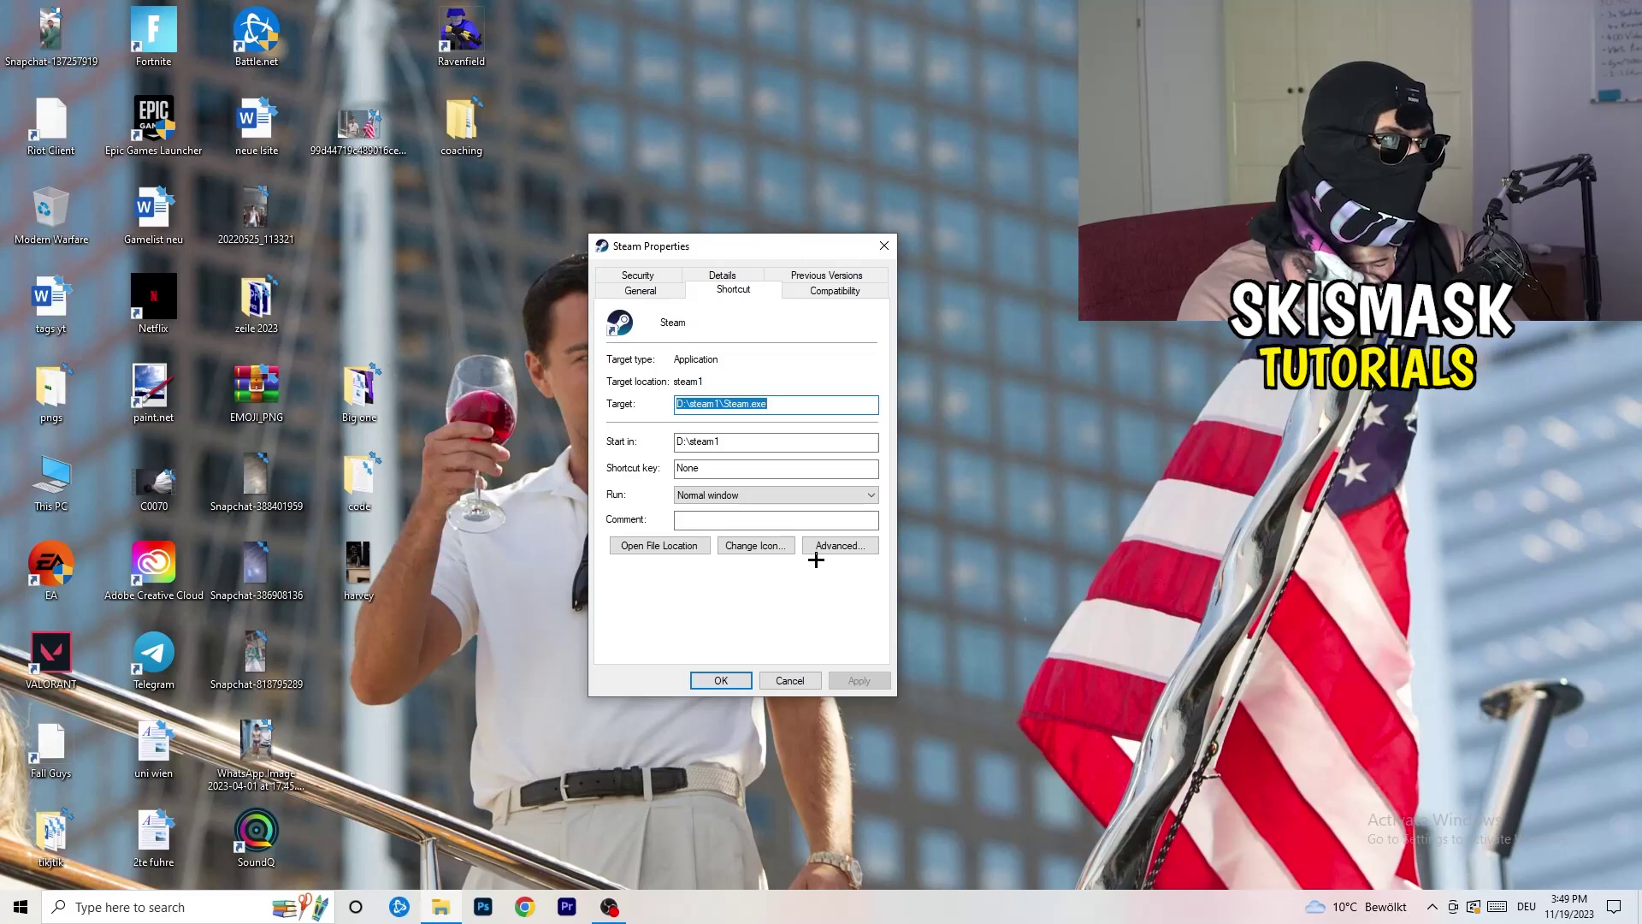
{"action": "left_click", "coordinate": [837, 292]}
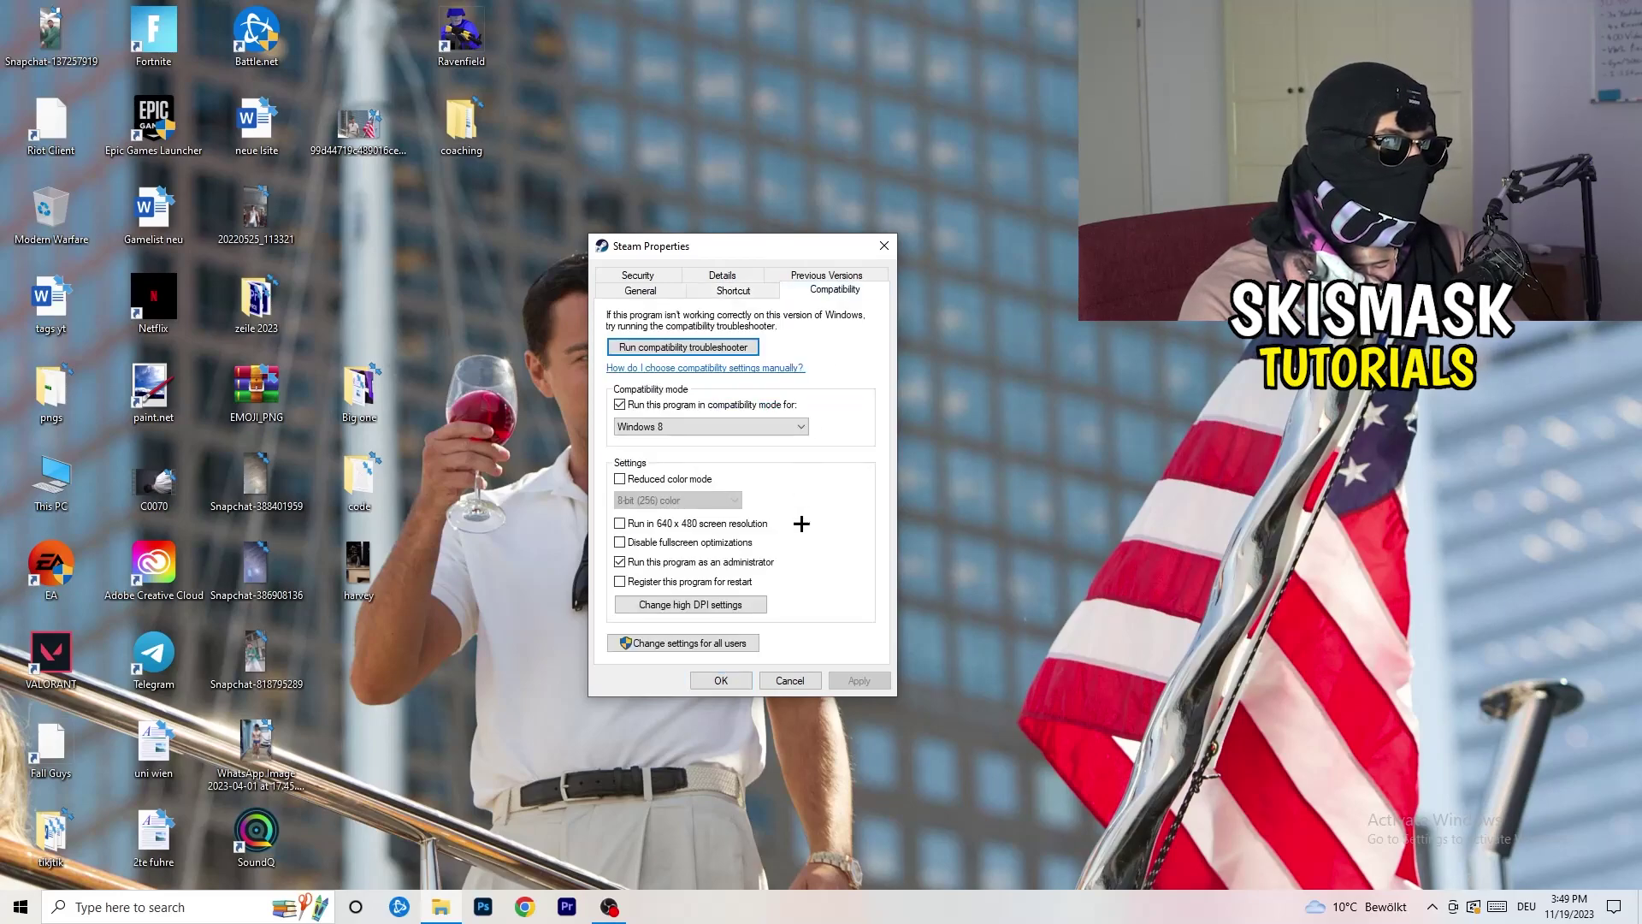
{"action": "left_click_drag", "start_coordinate": [756, 253], "coordinate": [948, 180]}
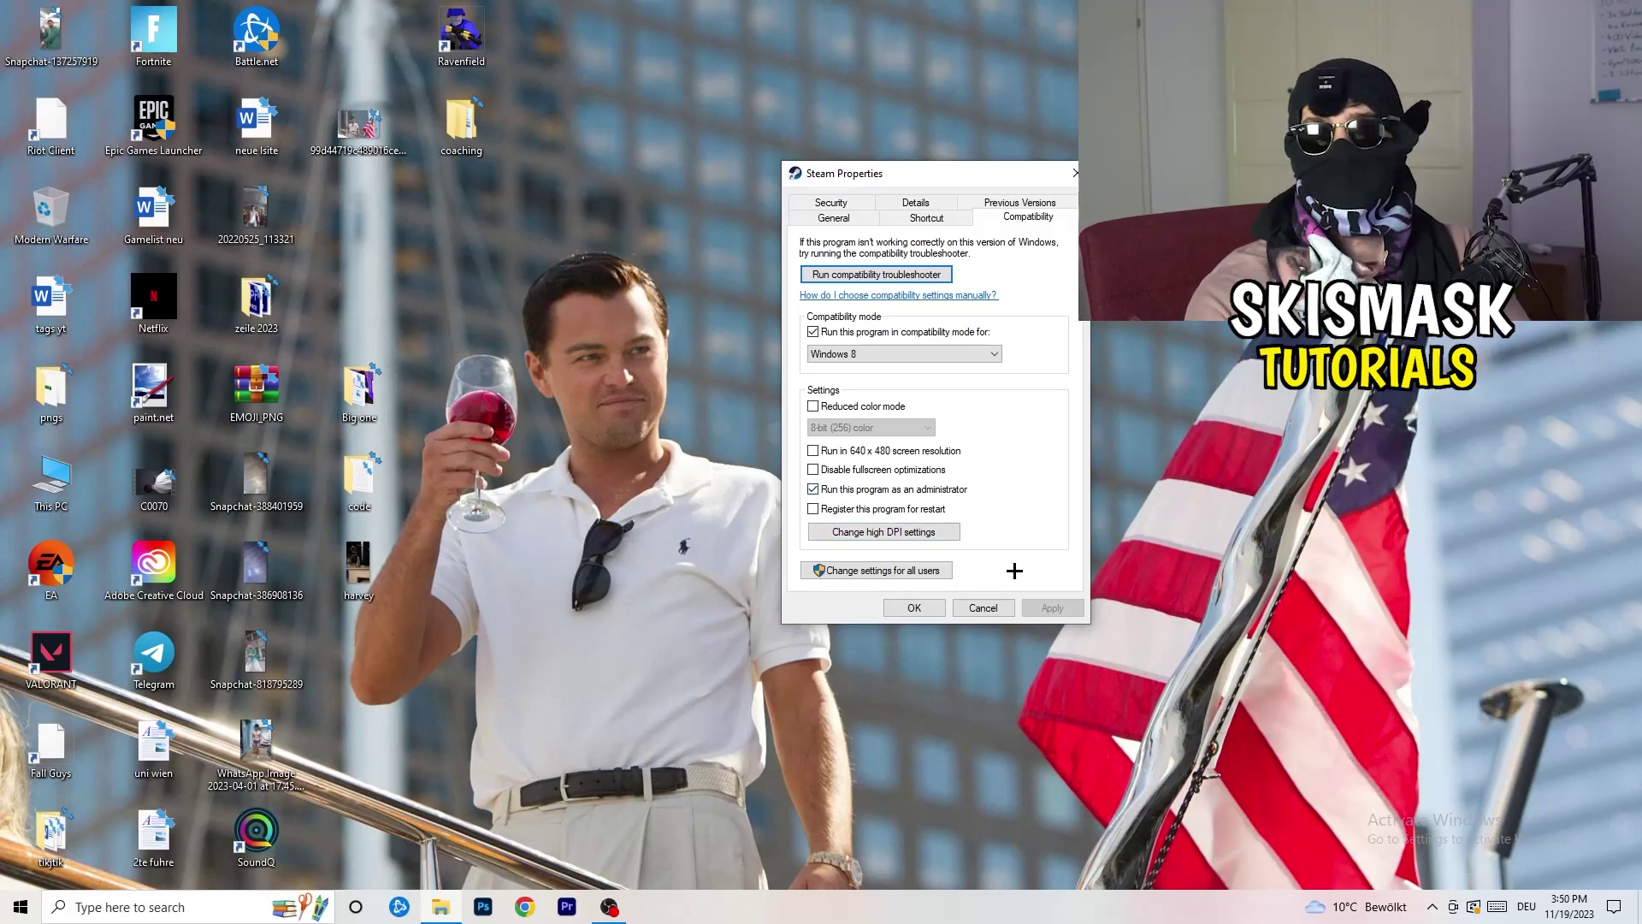
{"action": "left_click", "coordinate": [914, 608]}
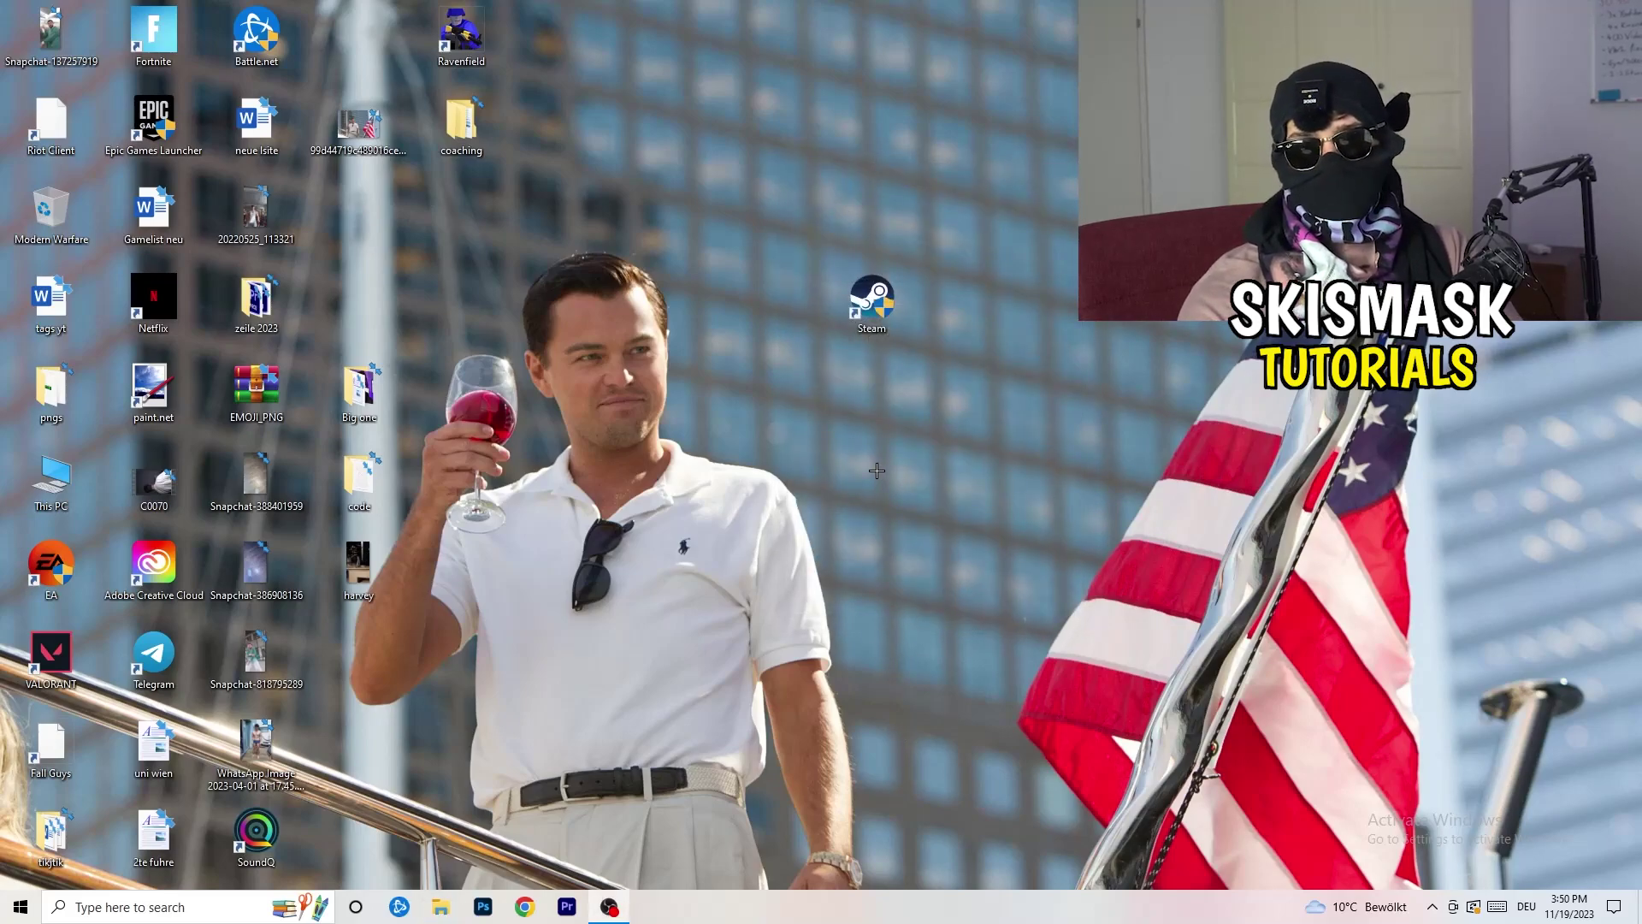
Step: Move the Steam desktop shortcut closer to the other icons and check its compatibility settings again
{"action": "left_click_drag", "start_coordinate": [876, 304], "coordinate": [776, 305]}
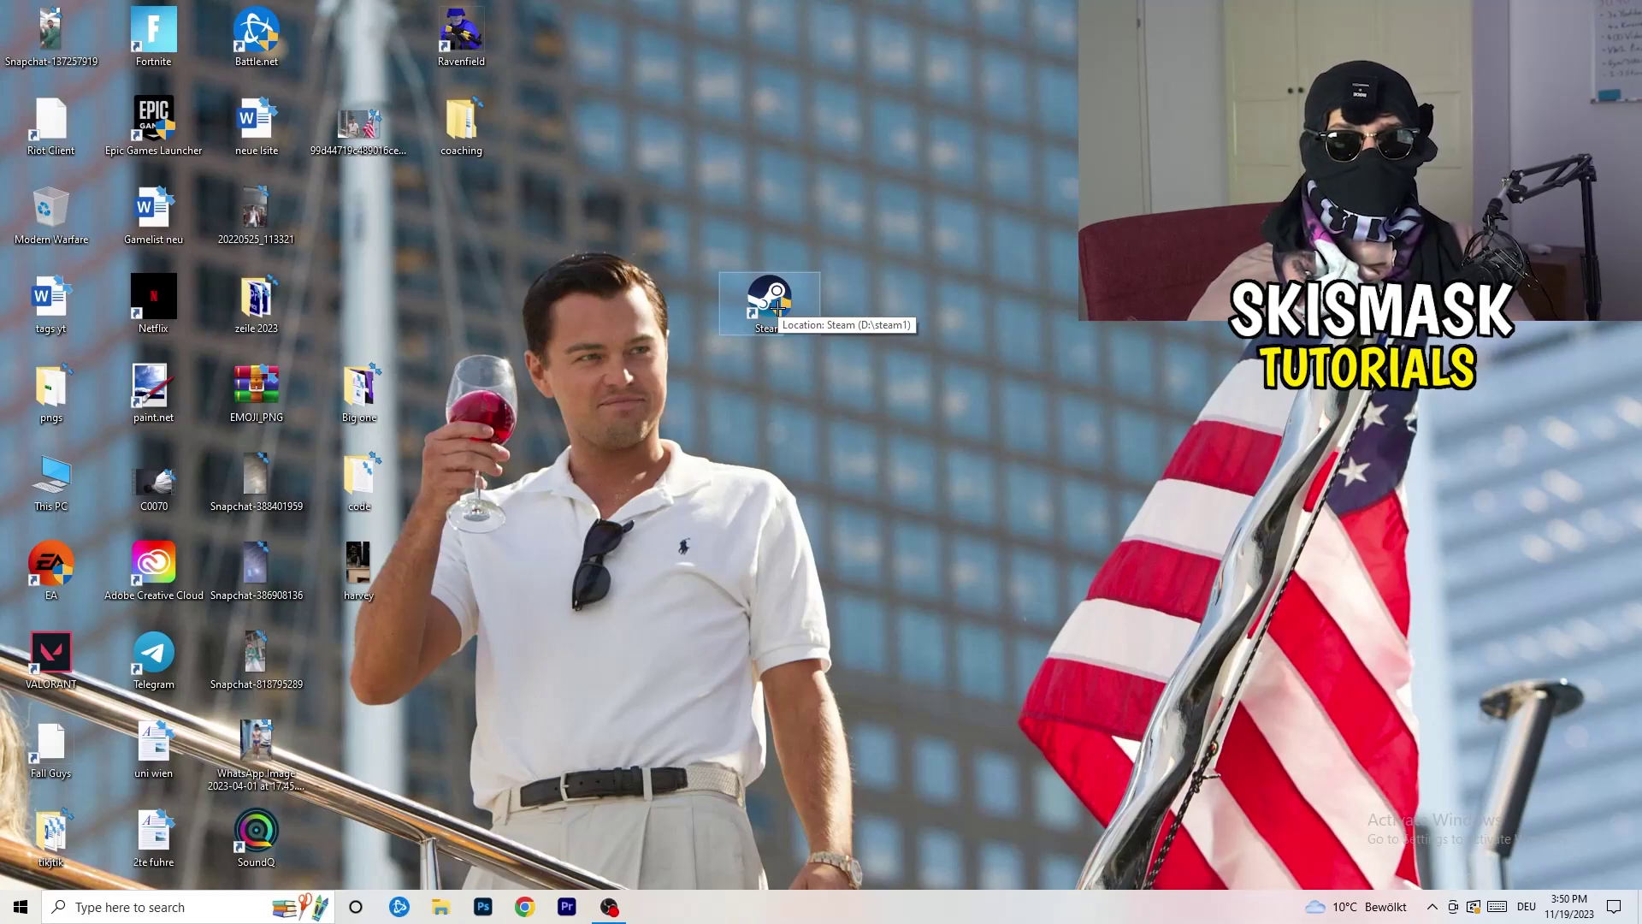
{"action": "left_click_drag", "start_coordinate": [776, 310], "coordinate": [571, 310]}
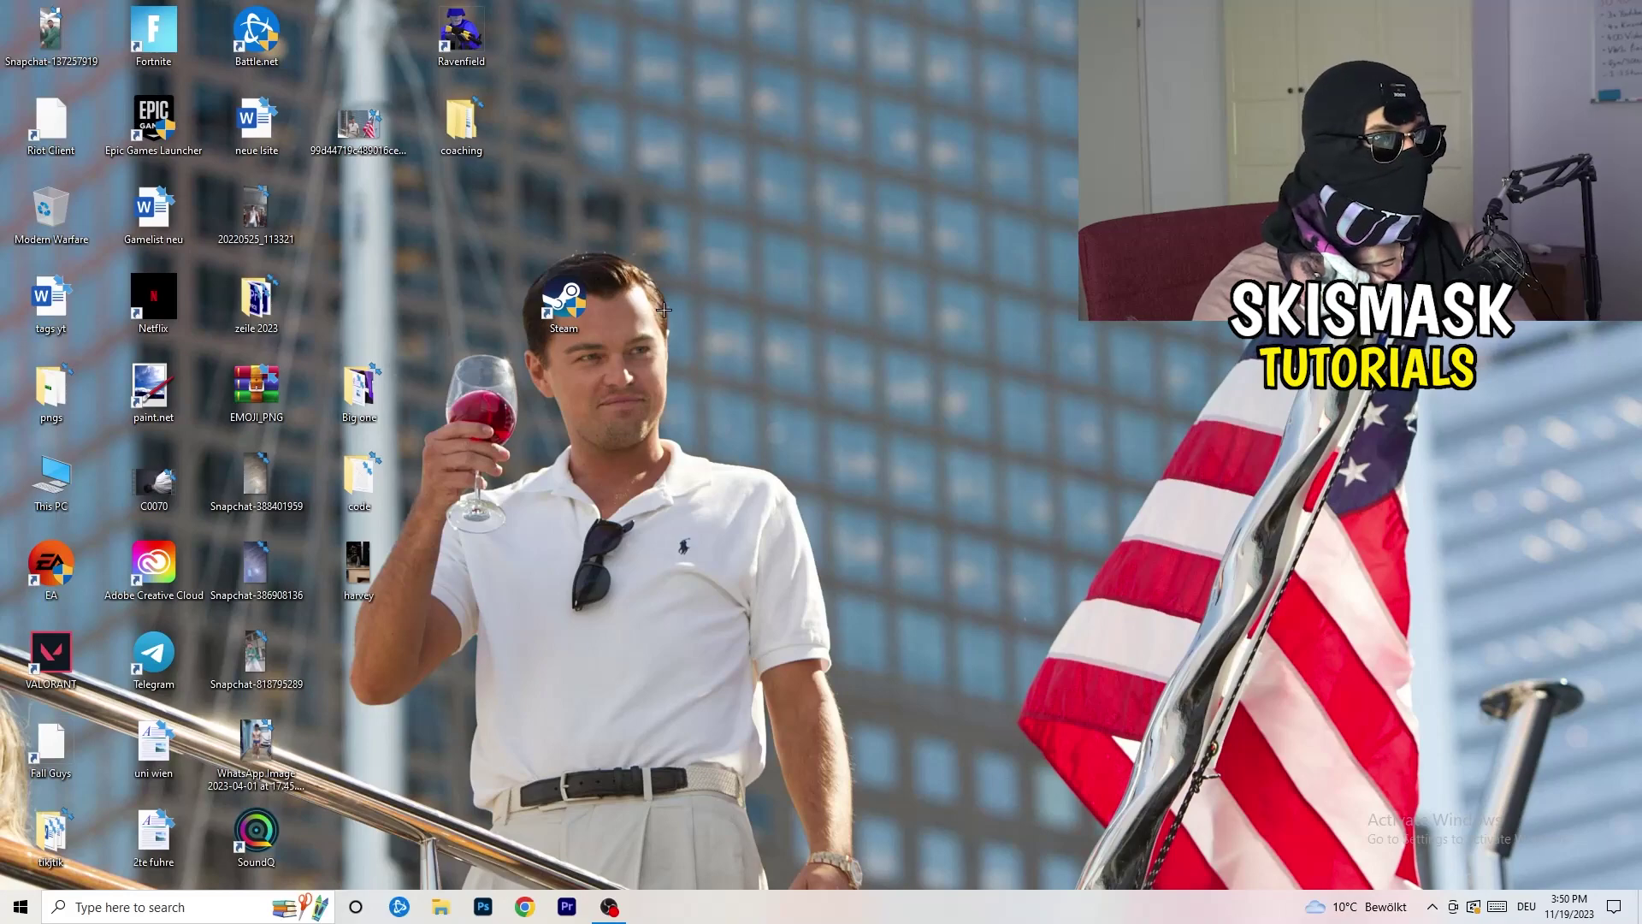
{"action": "right_click", "coordinate": [566, 320]}
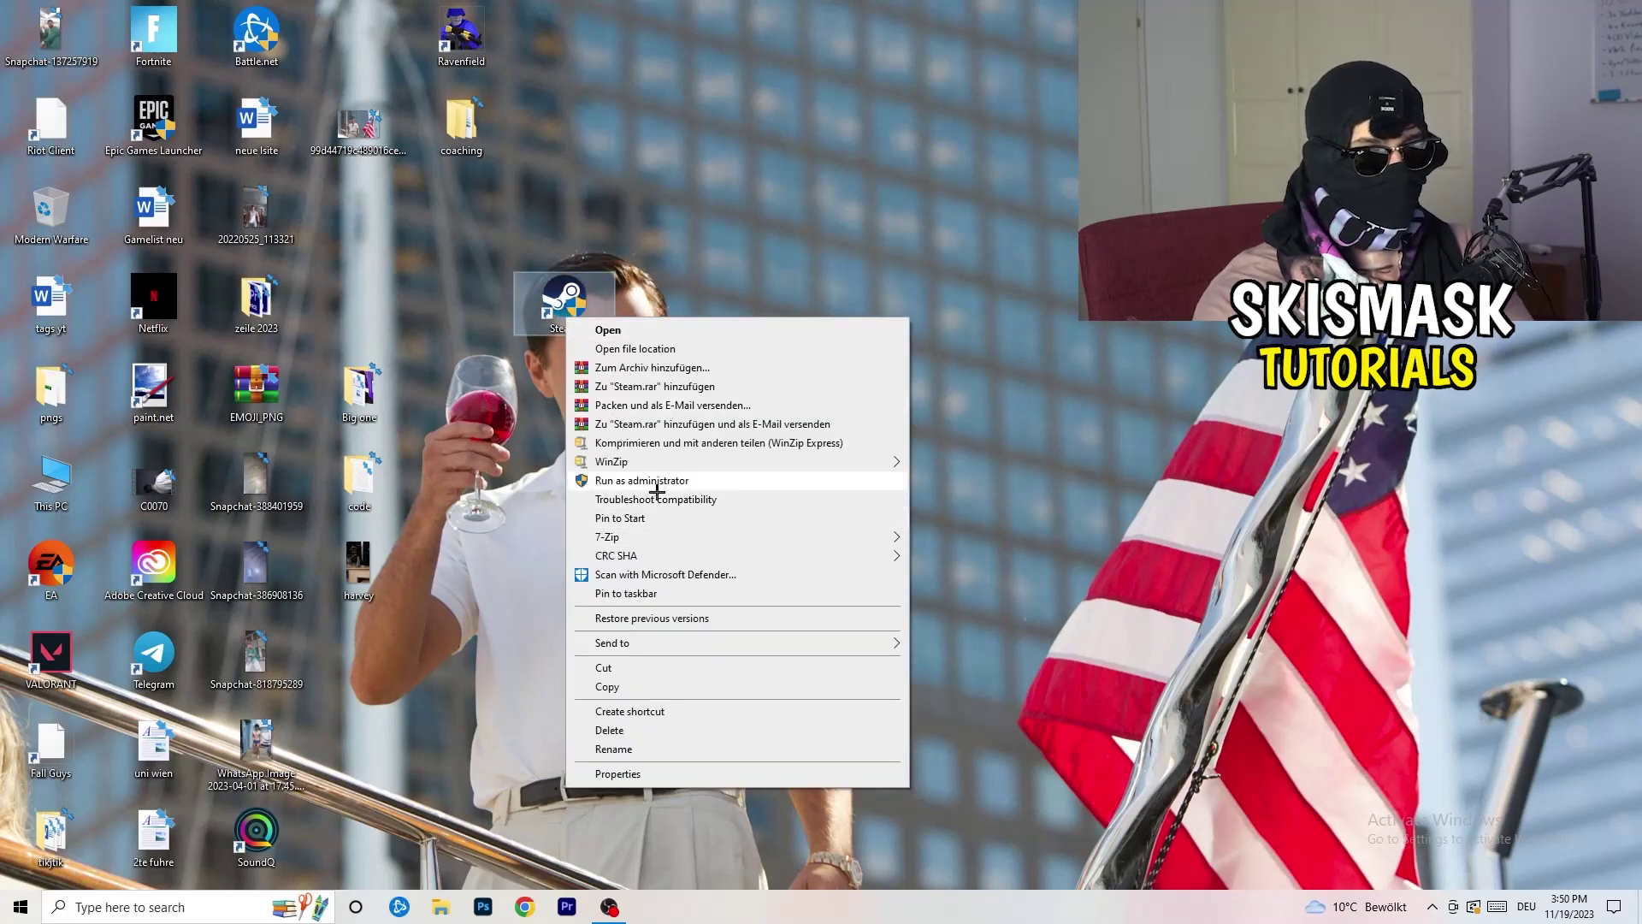
{"action": "left_click", "coordinate": [617, 774]}
{"action": "left_click", "coordinate": [817, 377]}
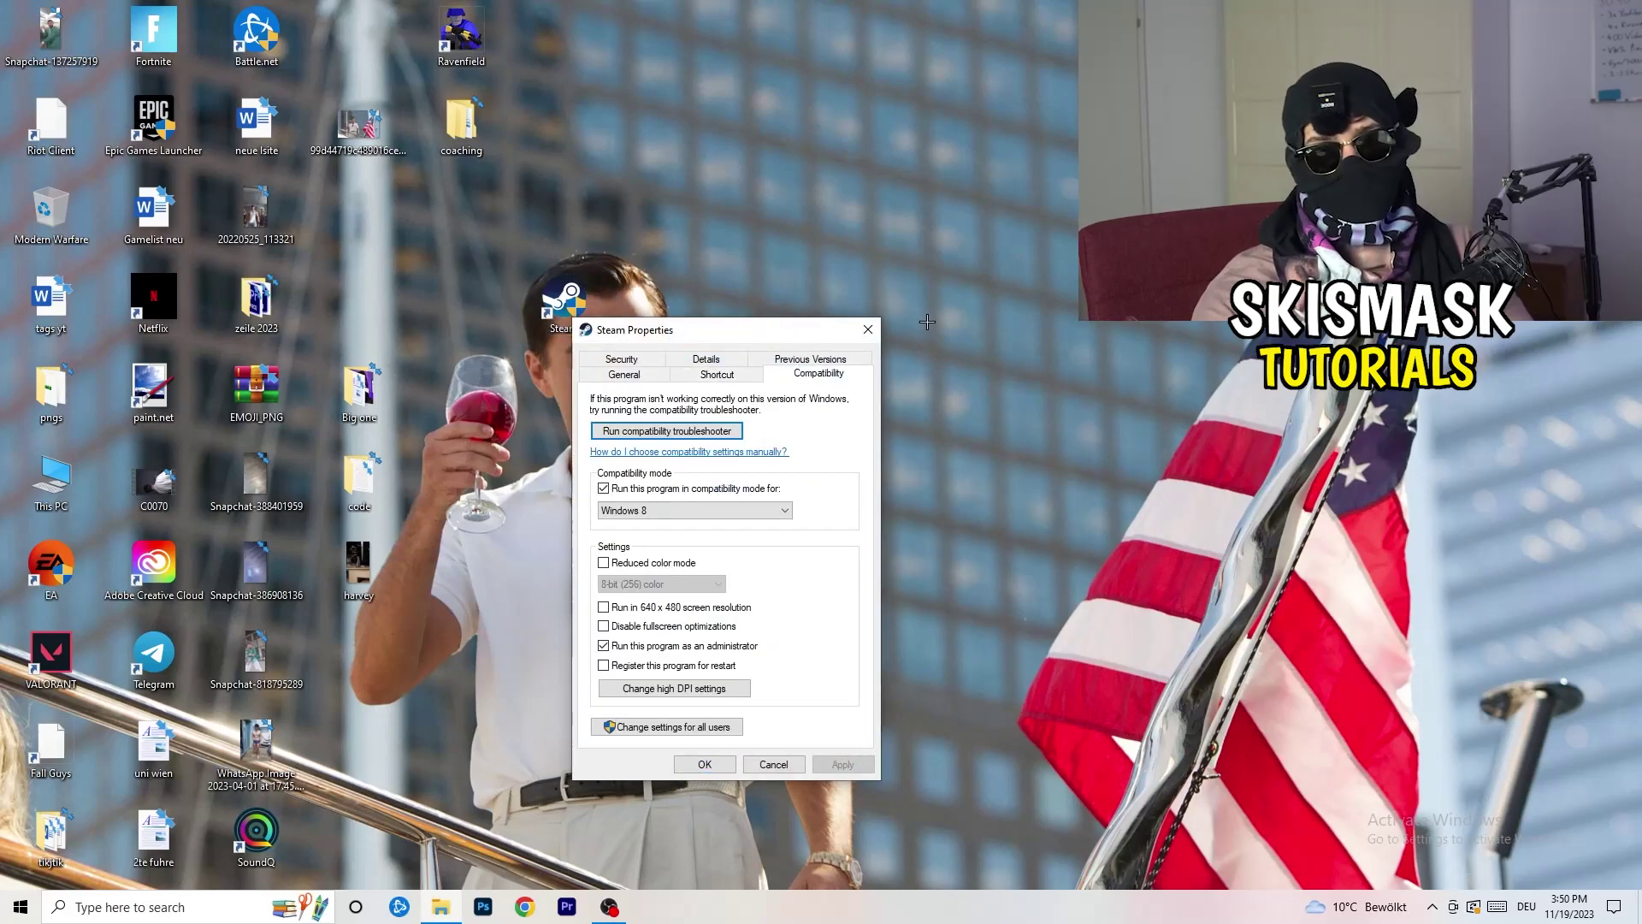
{"action": "left_click", "coordinate": [869, 331]}
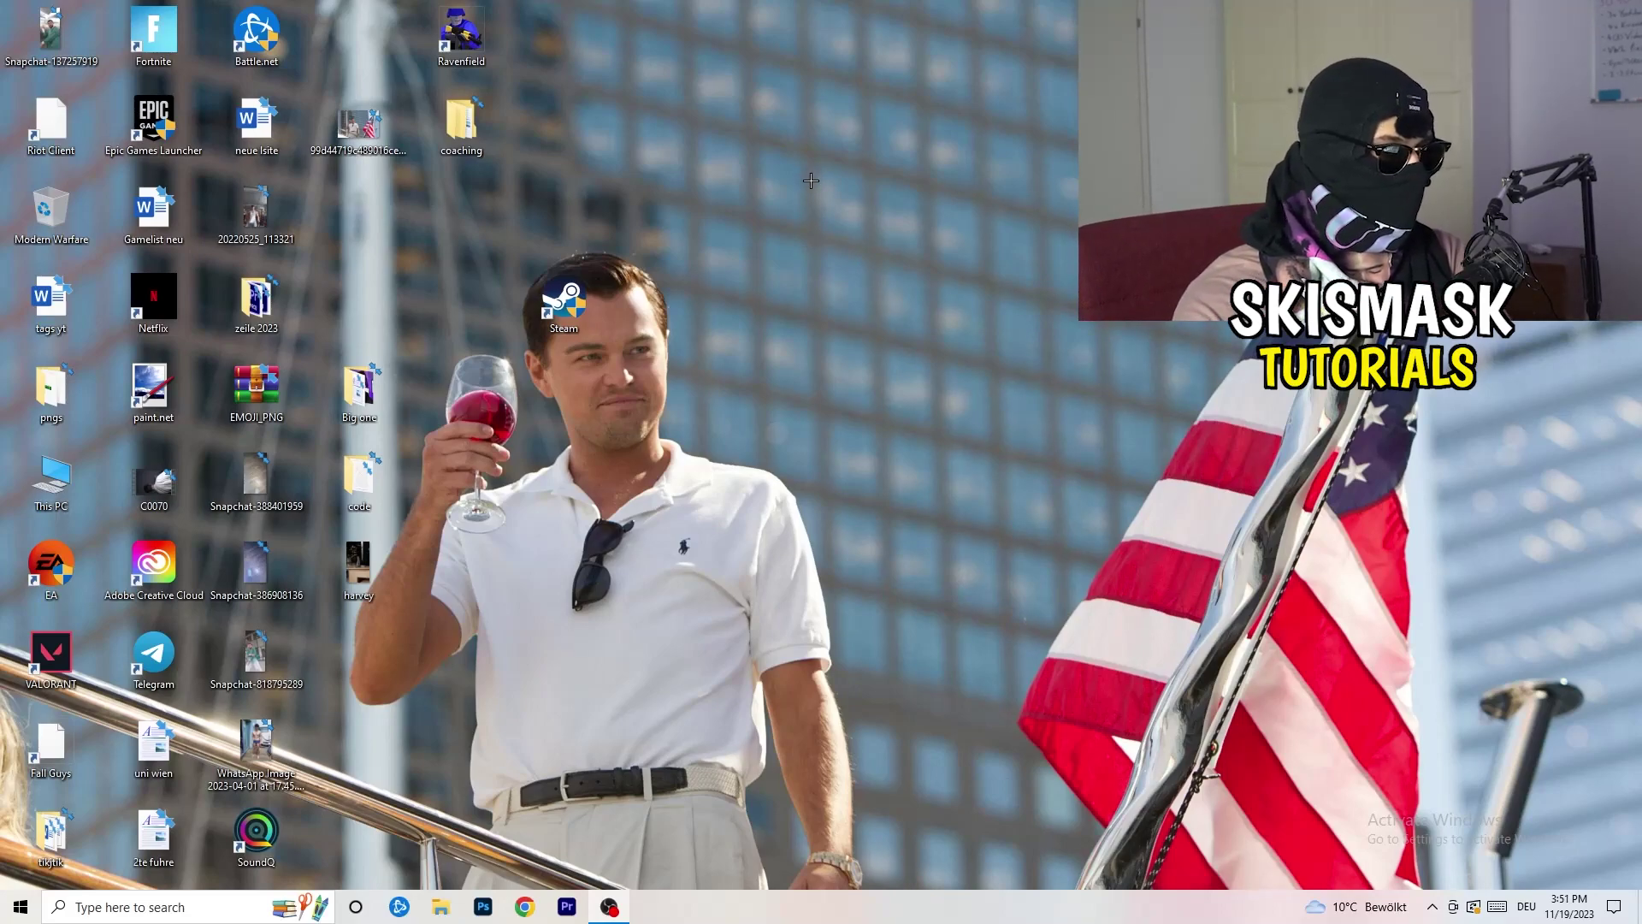
Step: Open Task Manager and maximize its window
{"action": "mouse_move", "coordinate": [830, 919]}
{"action": "left_mouse_down"}
{"action": "mouse_move", "coordinate": [1401, 475]}
{"action": "mouse_move", "coordinate": [925, 802]}
{"action": "mouse_move", "coordinate": [835, 873]}
{"action": "mouse_move", "coordinate": [835, 912]}
{"action": "left_mouse_up"}
{"action": "right_click", "coordinate": [836, 912]}
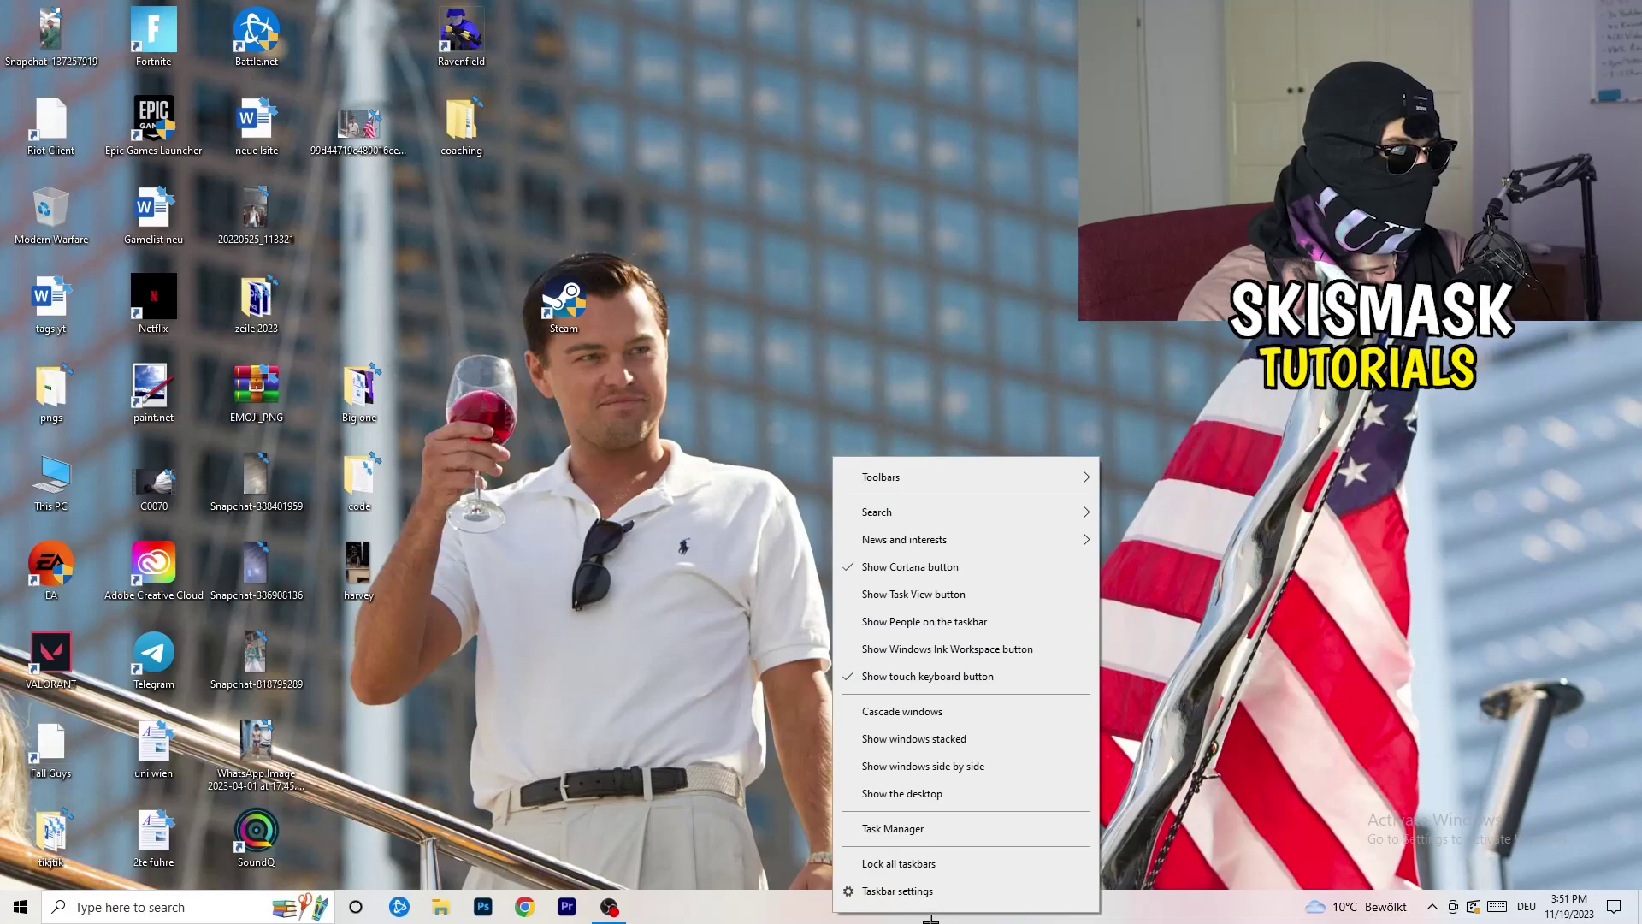
{"action": "left_click", "coordinate": [915, 830]}
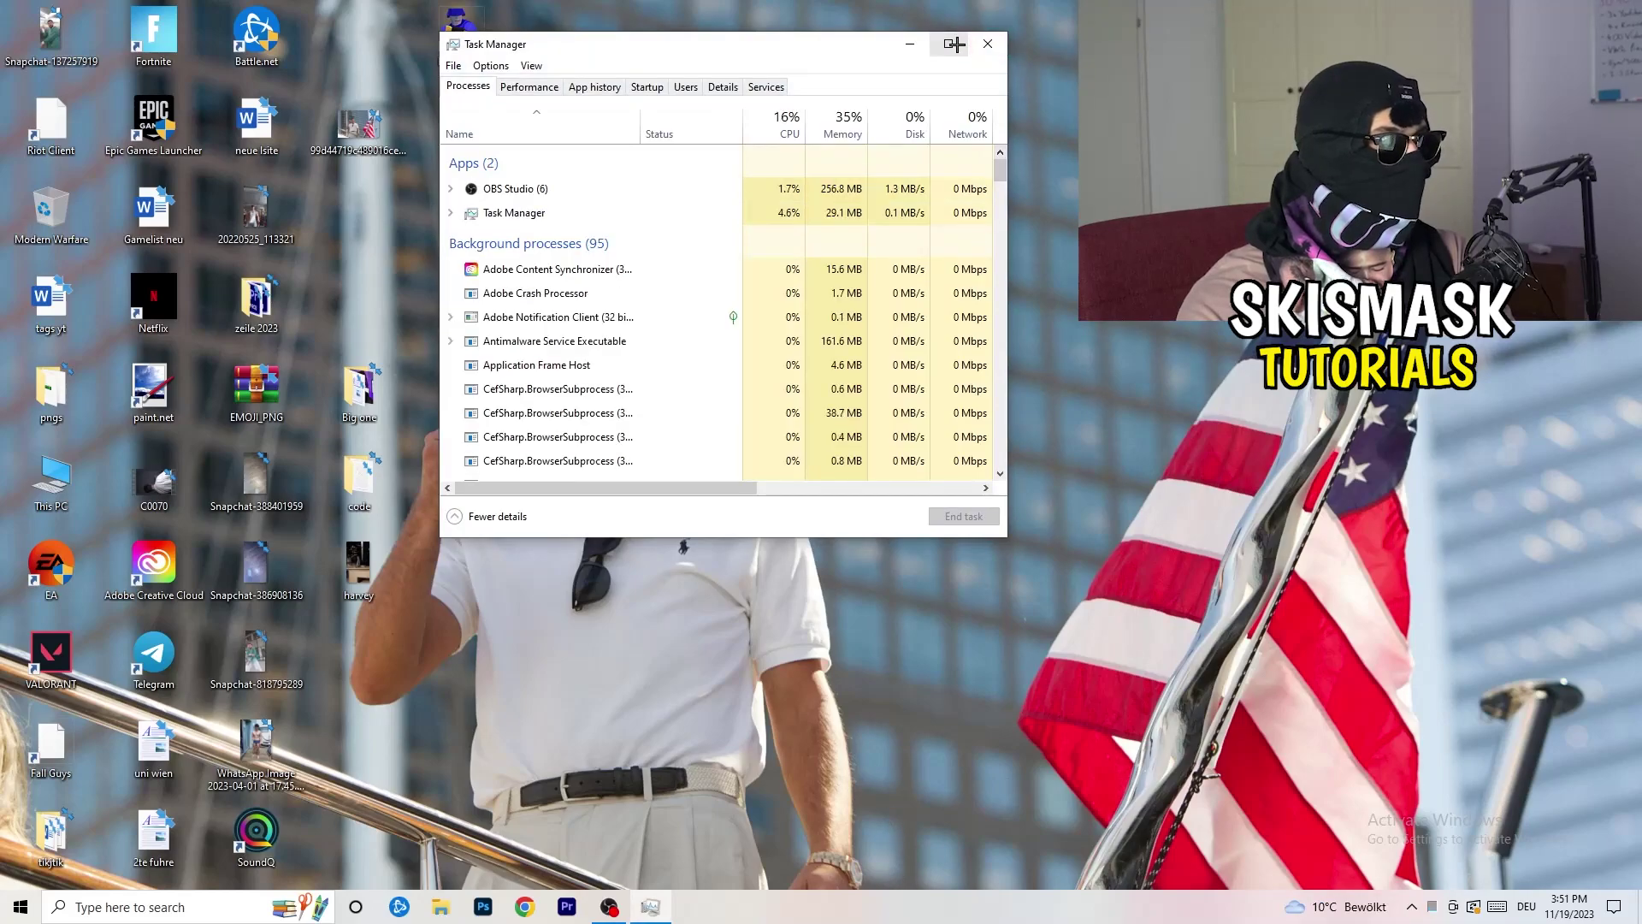
{"action": "left_click", "coordinate": [957, 44]}
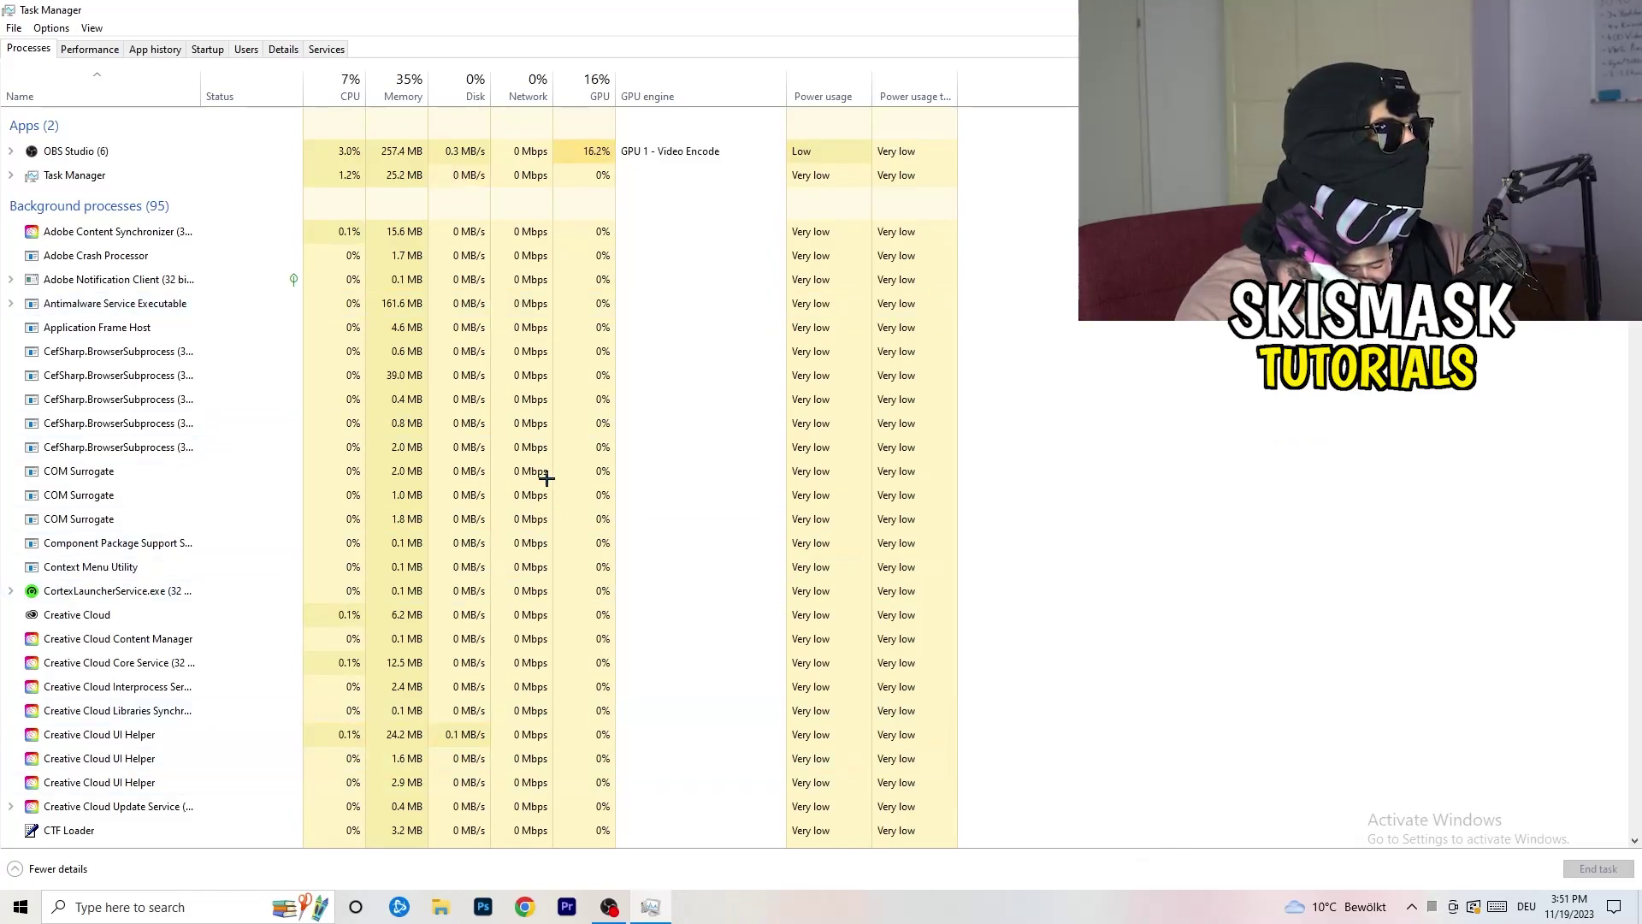
Step: Show the priority options for a Creative Cloud UI Helper.exe process in the detailed process list
{"action": "left_click", "coordinate": [280, 50]}
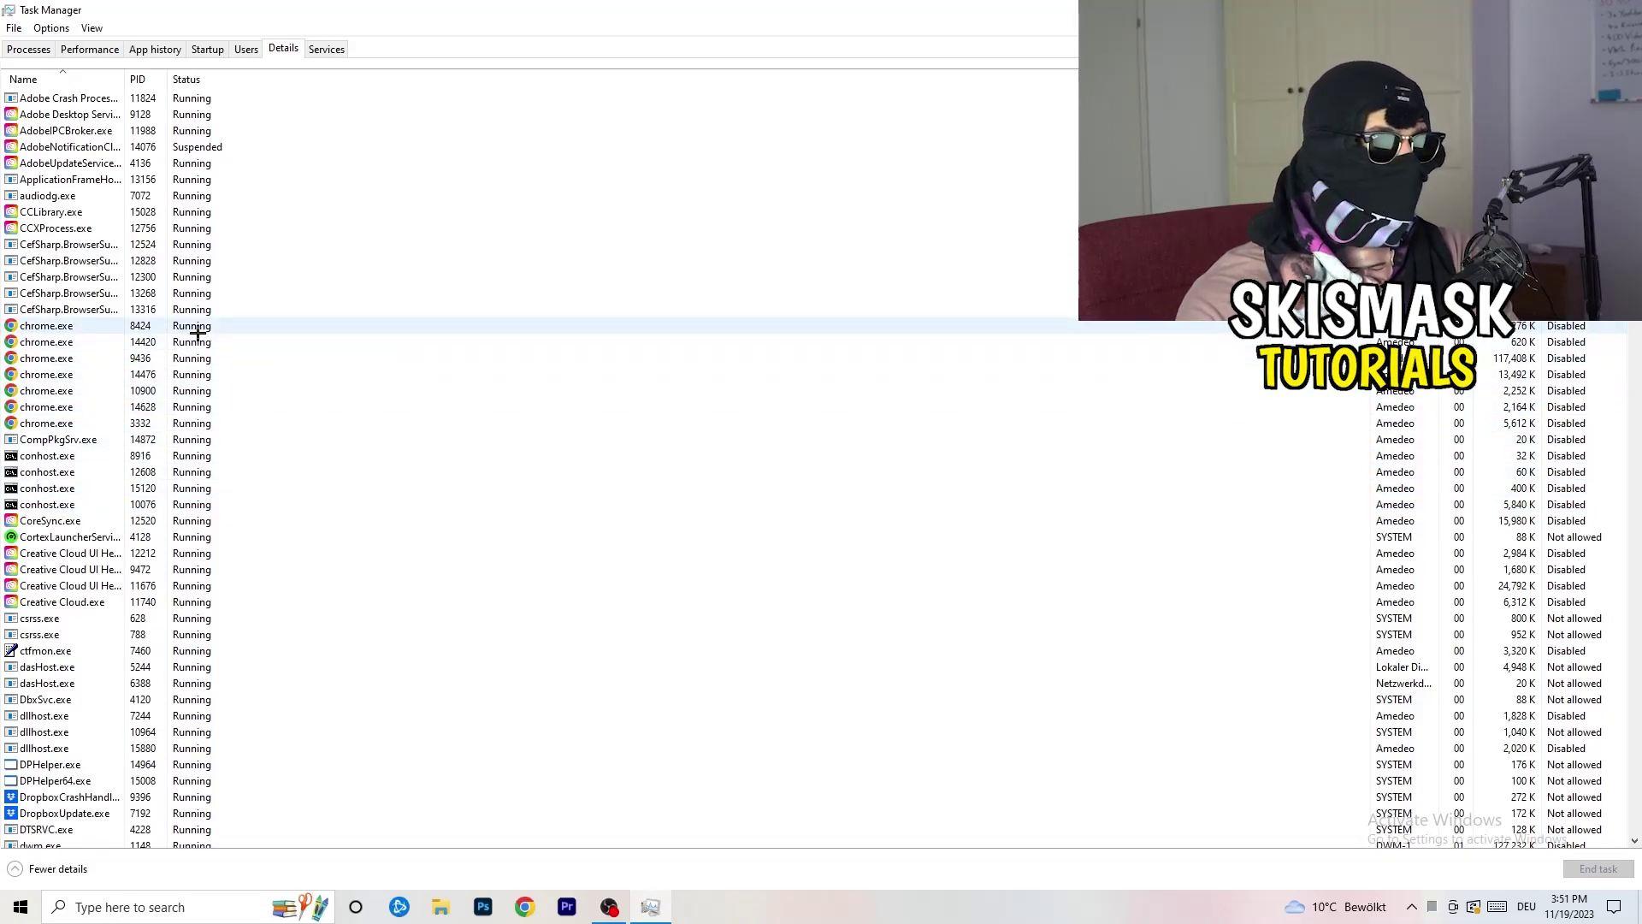
{"action": "scroll", "coordinate": [197, 333], "scroll_direction": "down", "scroll_amount": 3}
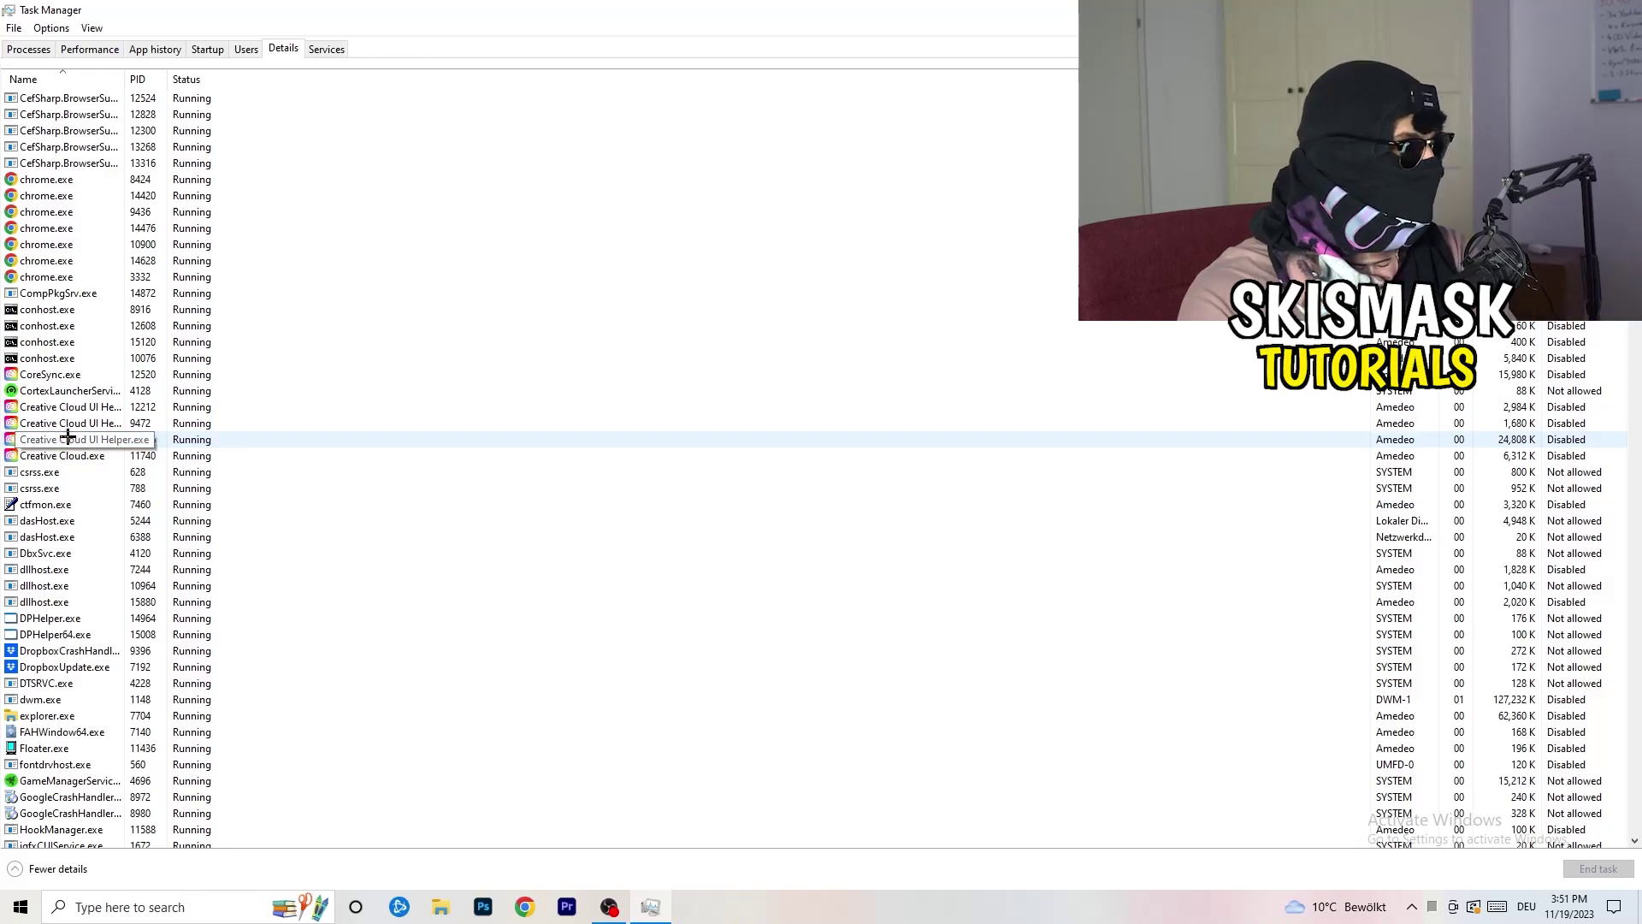
{"action": "right_click", "coordinate": [68, 437]}
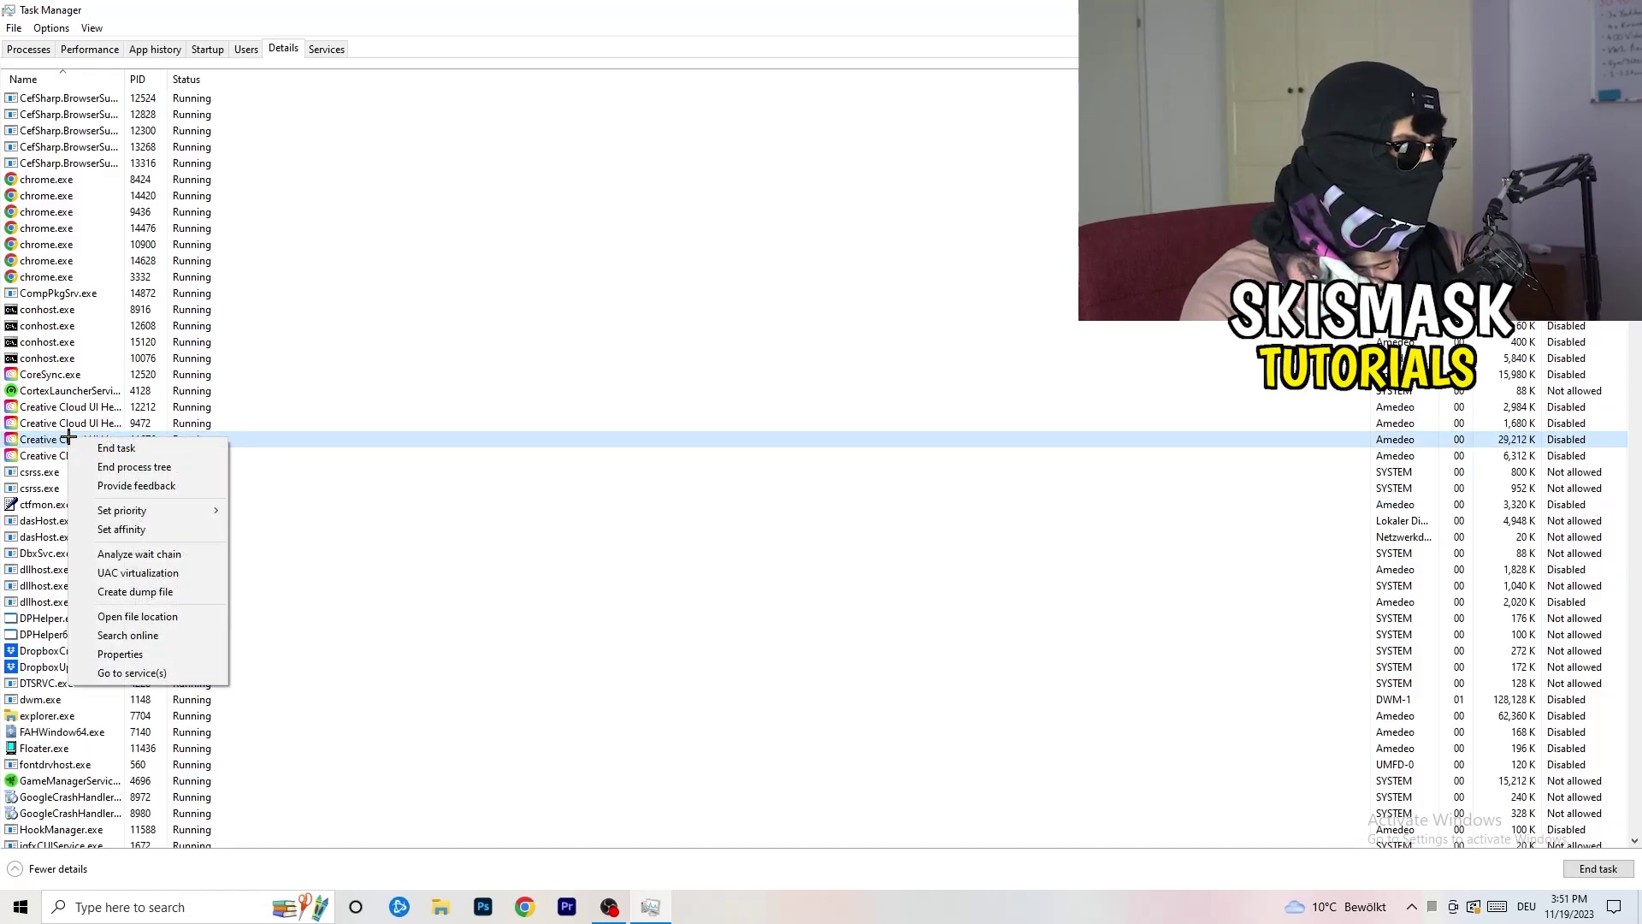
{"action": "mouse_move", "coordinate": [150, 516]}
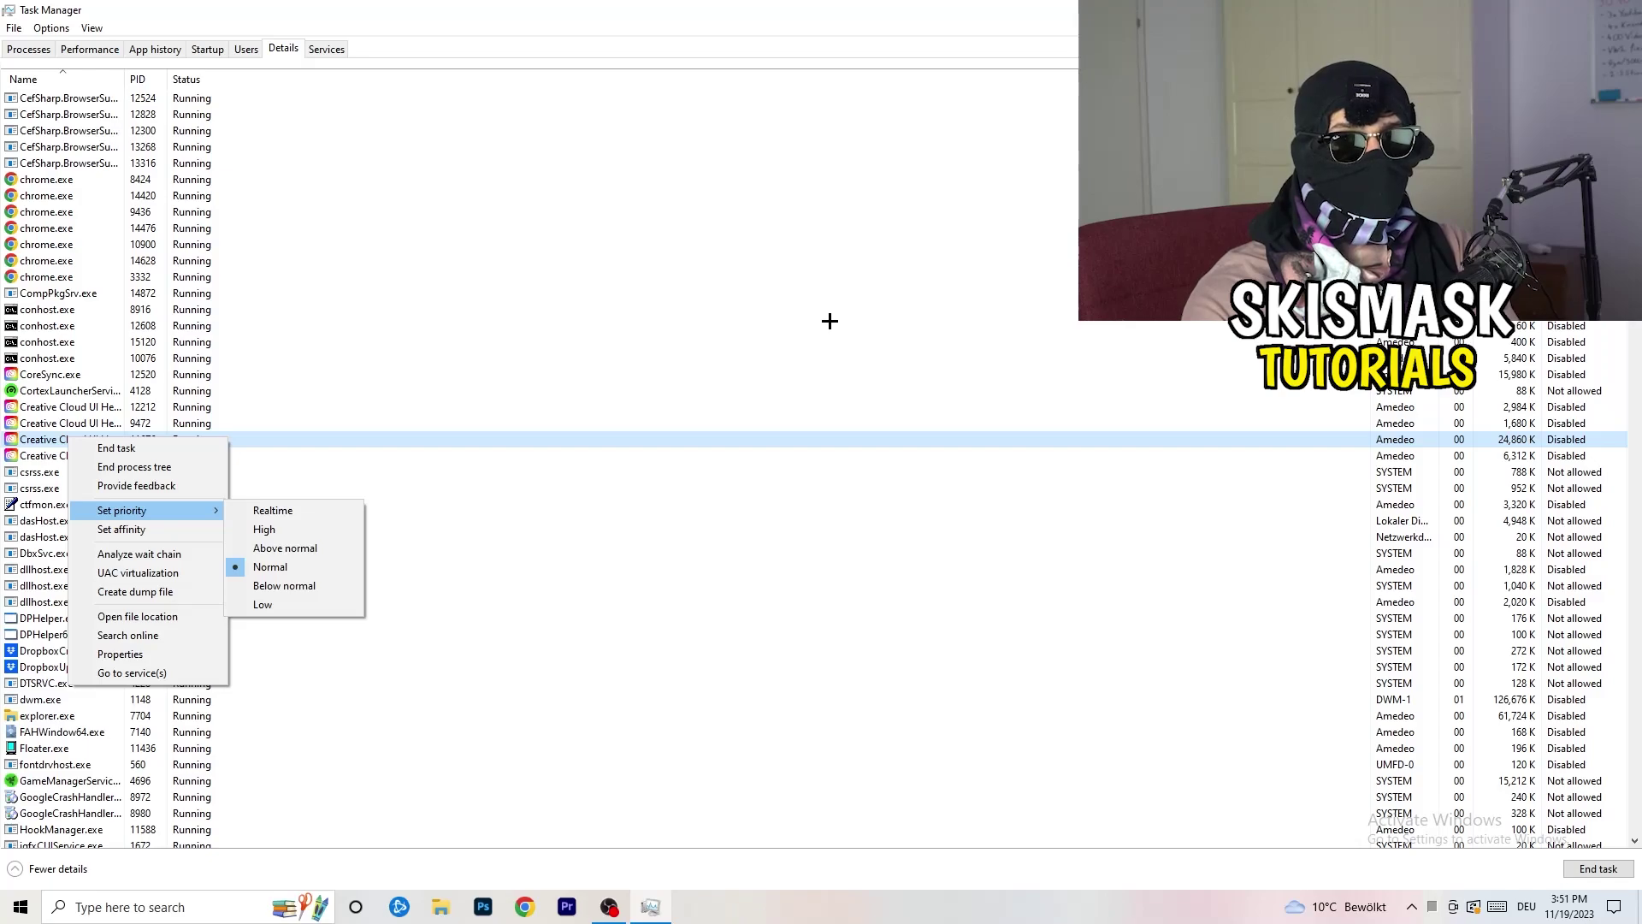
Step: Review the startup programs and check the available actions for File Association Helper without changing its status
{"action": "left_click", "coordinate": [217, 49]}
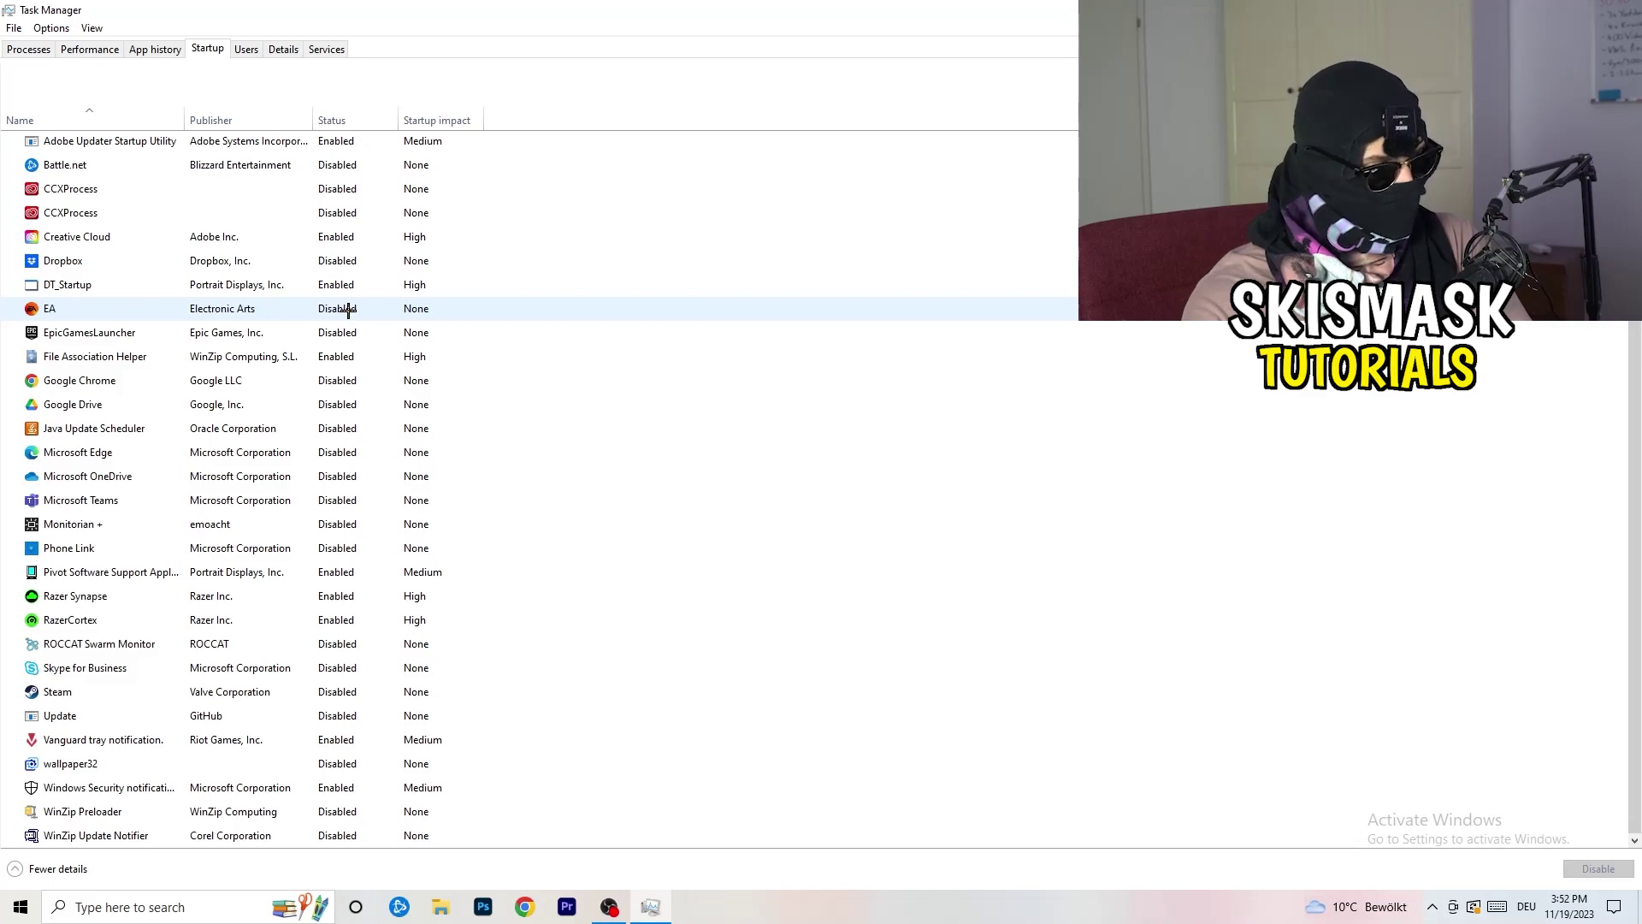
{"action": "right_click", "coordinate": [343, 357]}
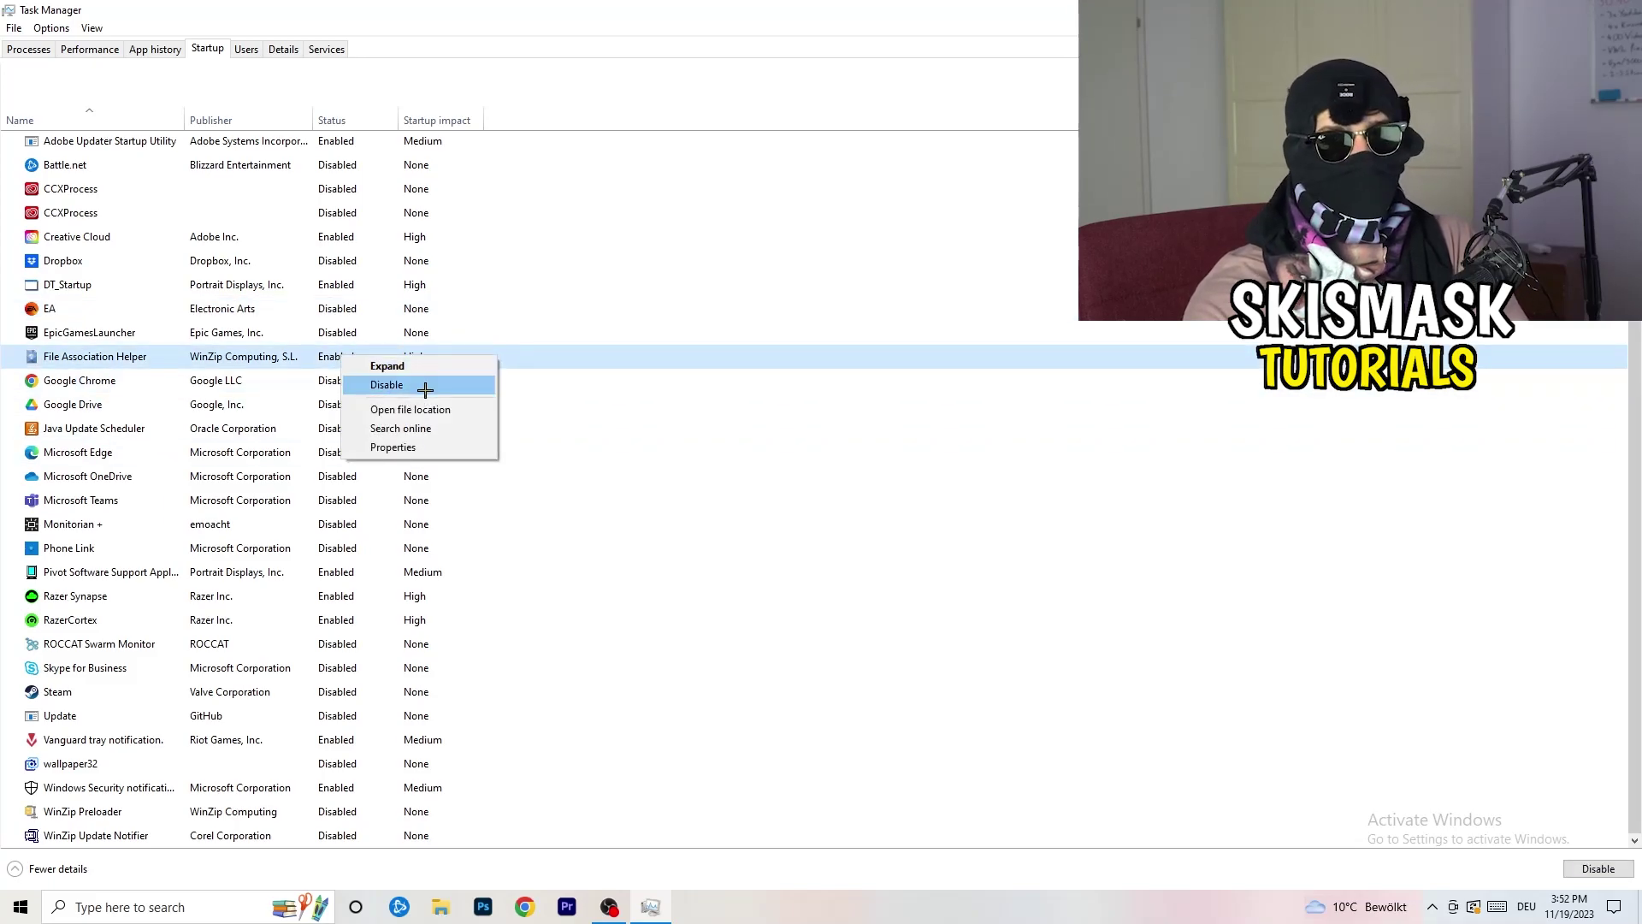
{"action": "left_click", "coordinate": [671, 124]}
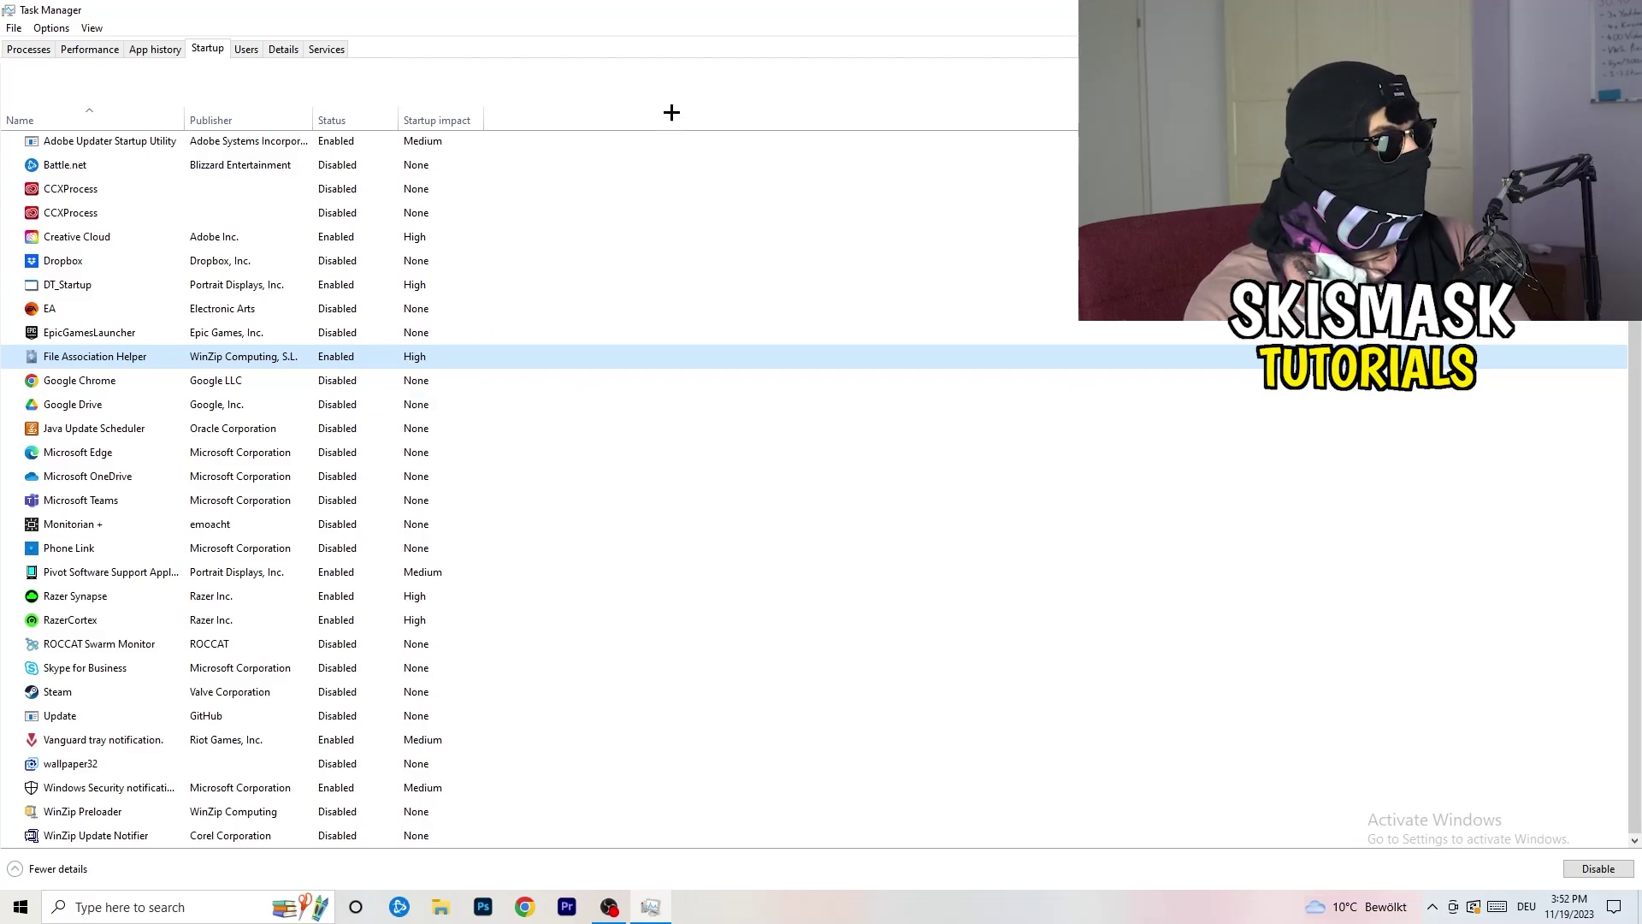
Step: Sort the running processes by GPU usage, examine the list, and bring up the actions for the Microsoft Windows Search Indexer
{"action": "left_click", "coordinate": [47, 50]}
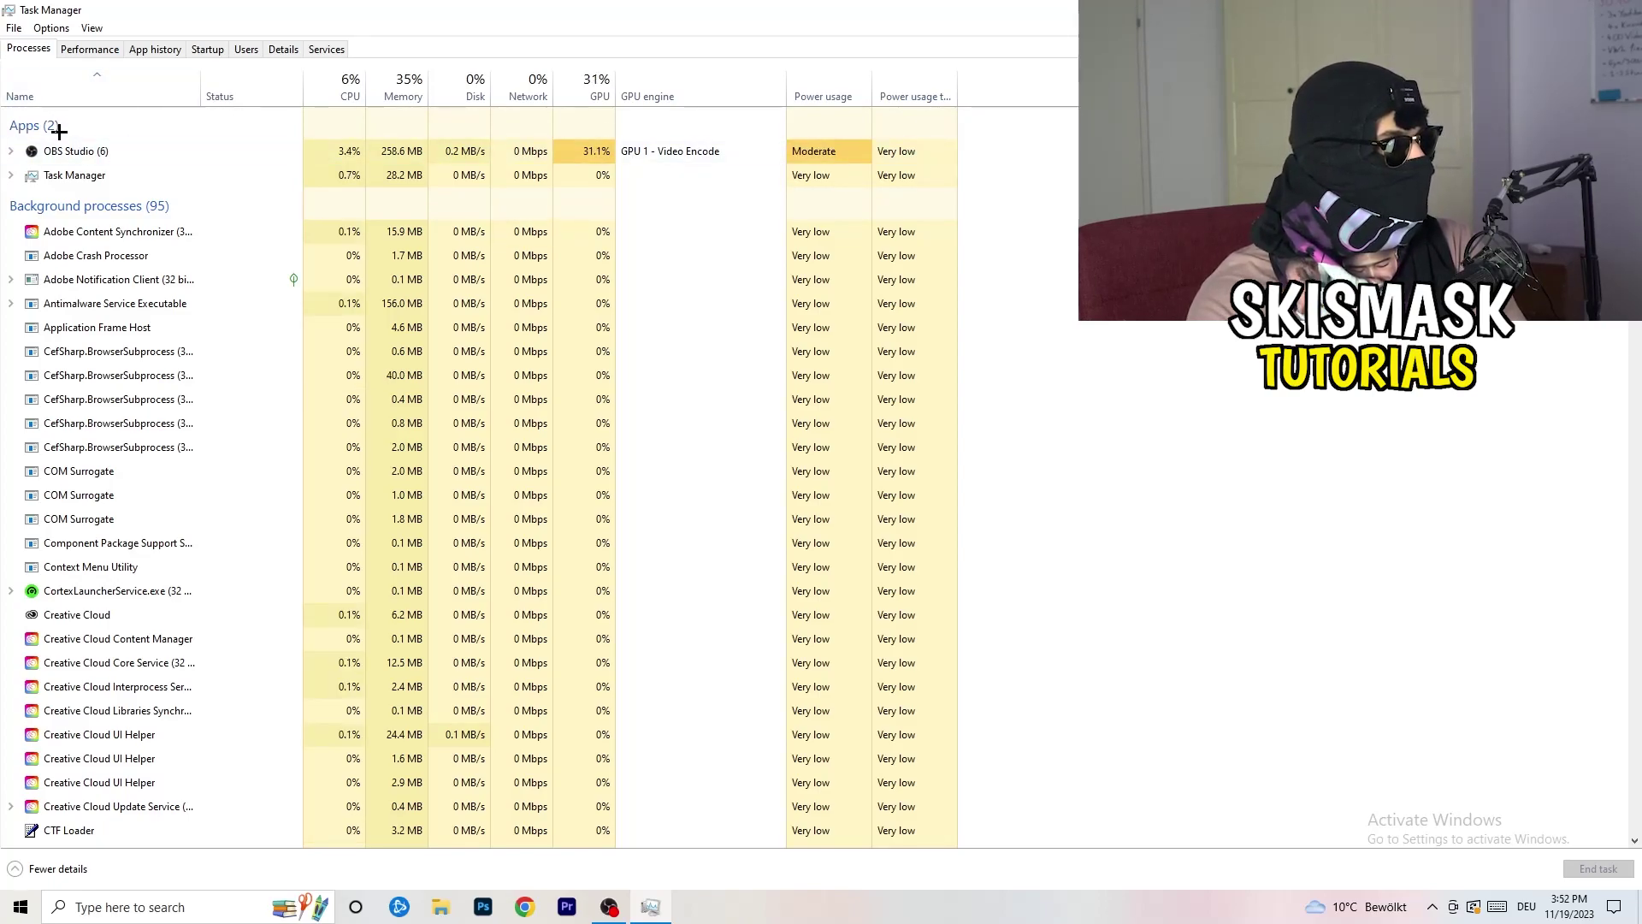
{"action": "left_click", "coordinate": [332, 89]}
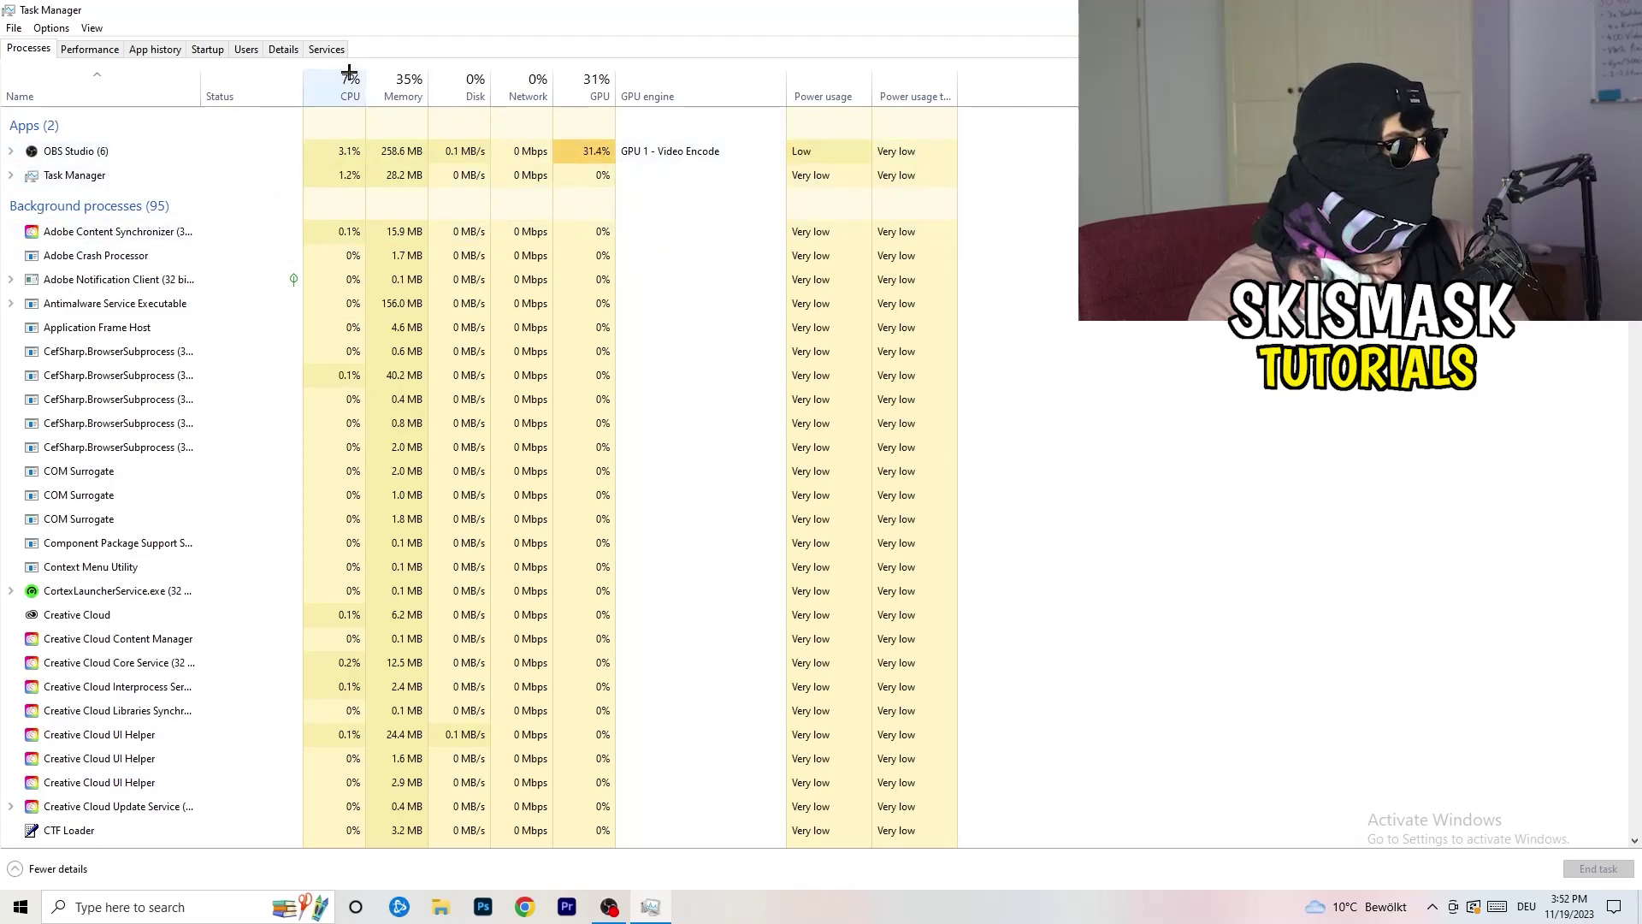
{"action": "left_click", "coordinate": [578, 77]}
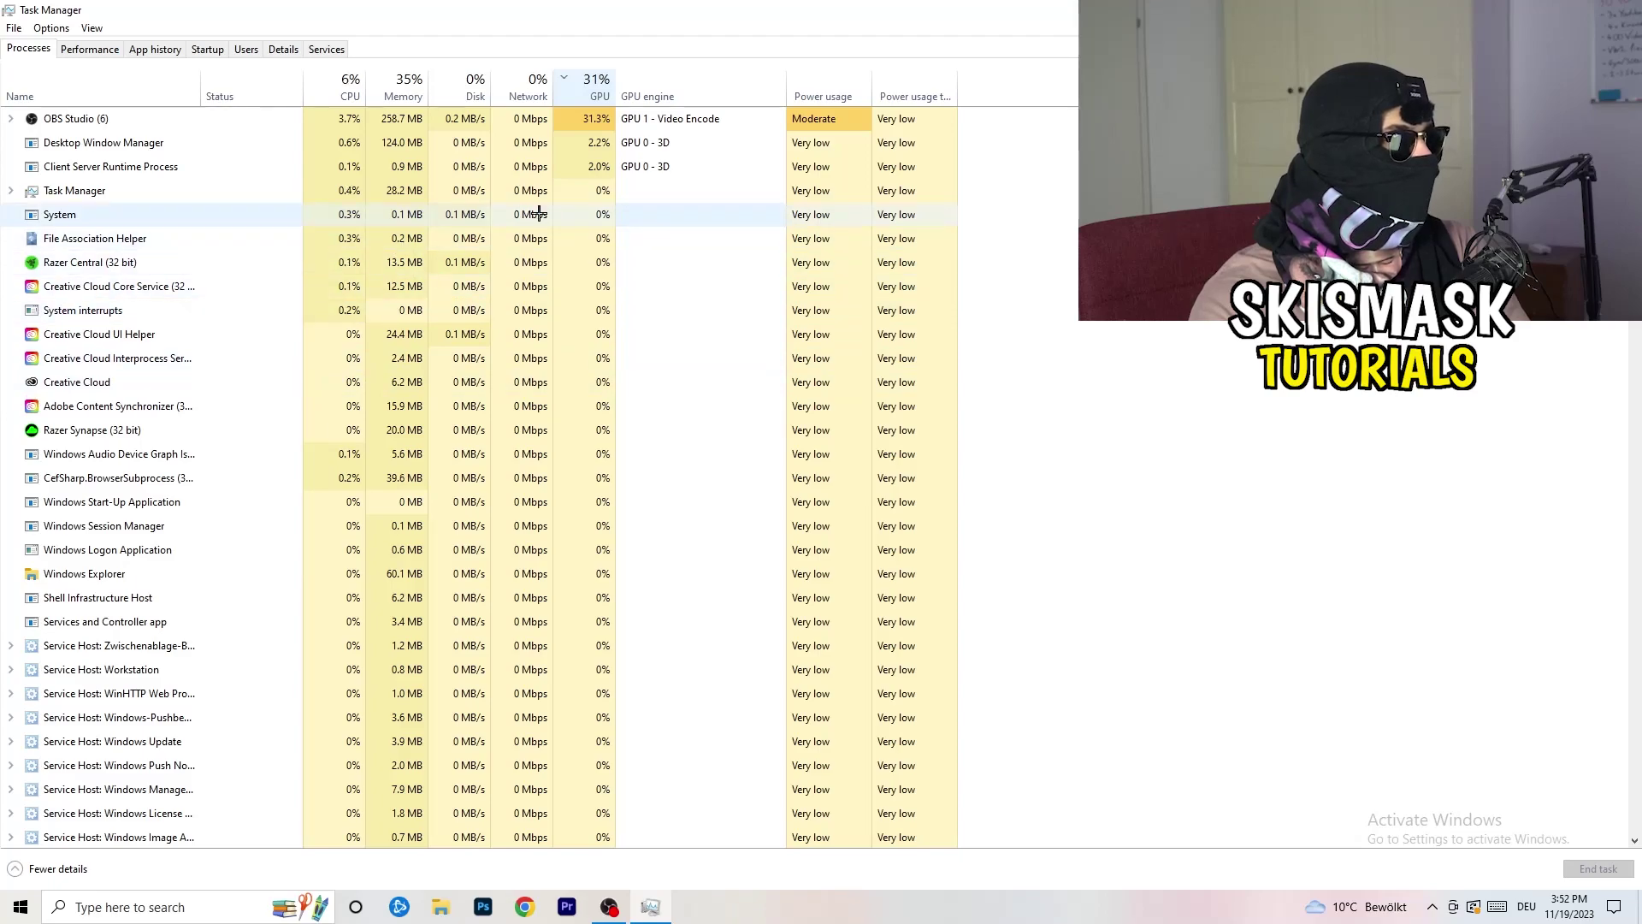
{"action": "left_click", "coordinate": [592, 90]}
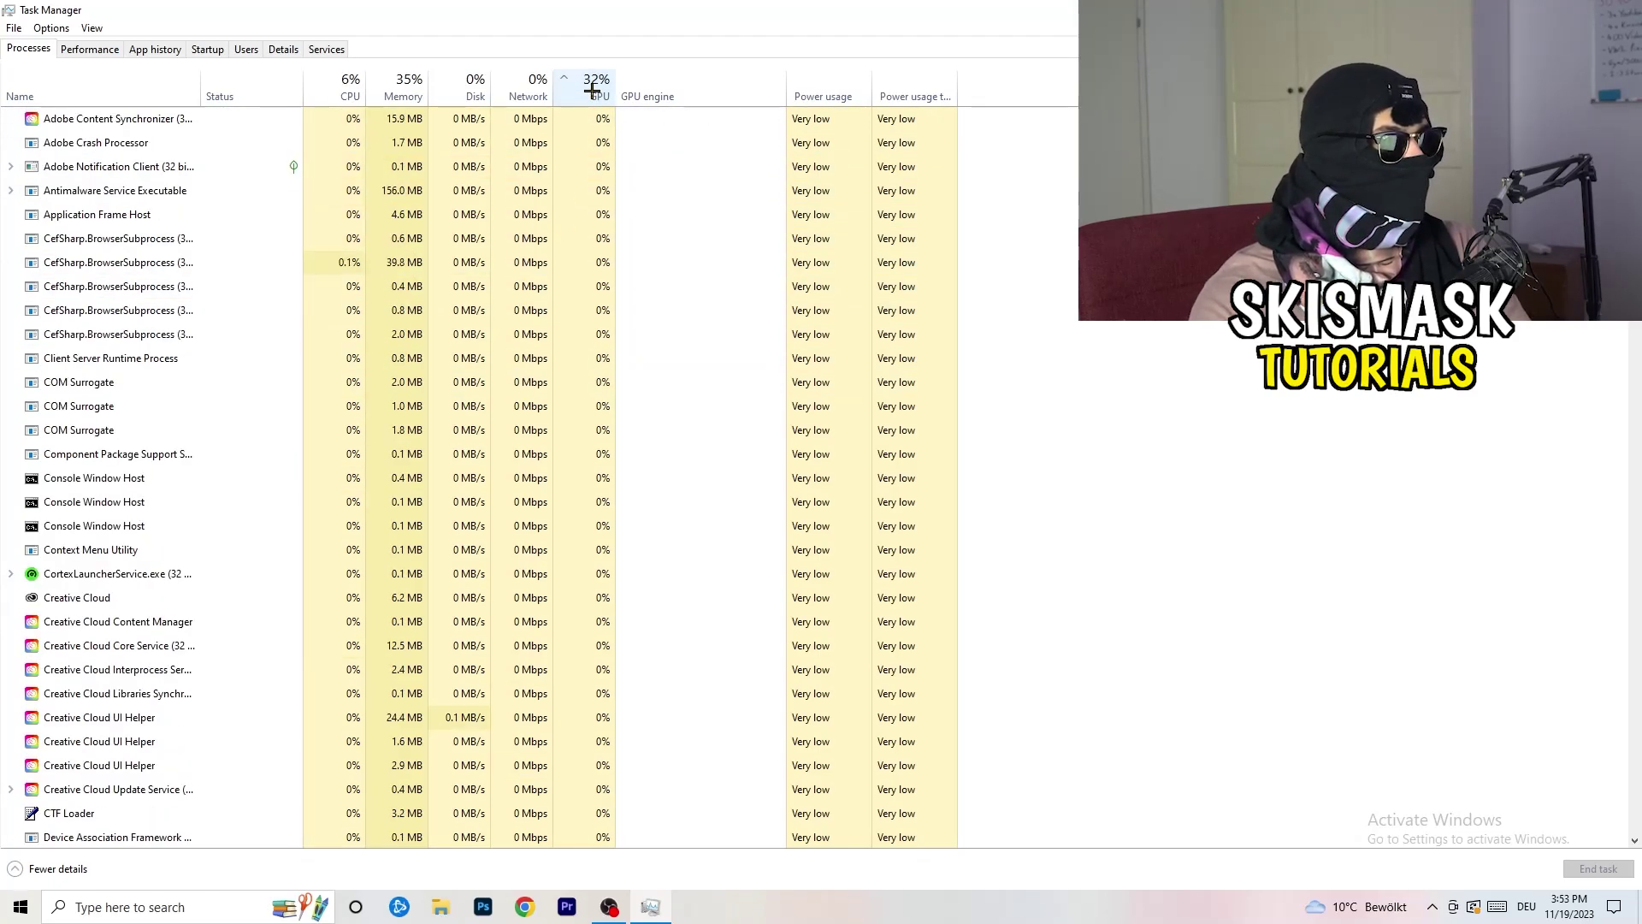
{"action": "scroll", "coordinate": [599, 272], "scroll_direction": "down", "scroll_amount": 4}
{"action": "scroll", "coordinate": [599, 272], "scroll_direction": "down", "scroll_amount": 9}
{"action": "scroll", "coordinate": [603, 269], "scroll_direction": "up", "scroll_amount": 13}
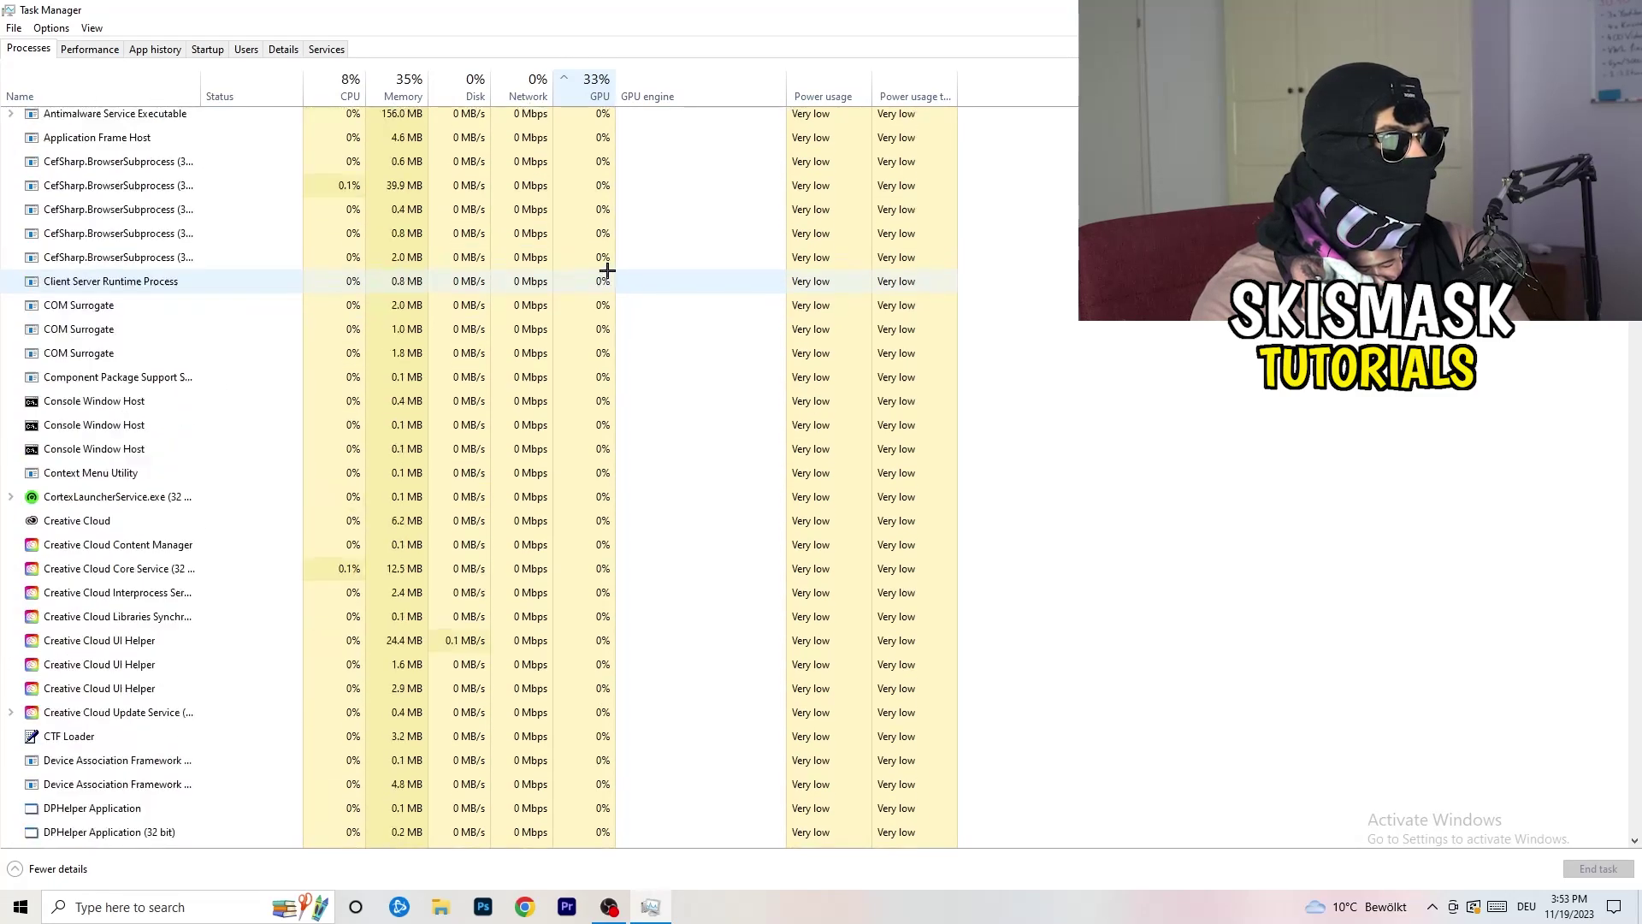
{"action": "scroll", "coordinate": [606, 268], "scroll_direction": "down", "scroll_amount": 18}
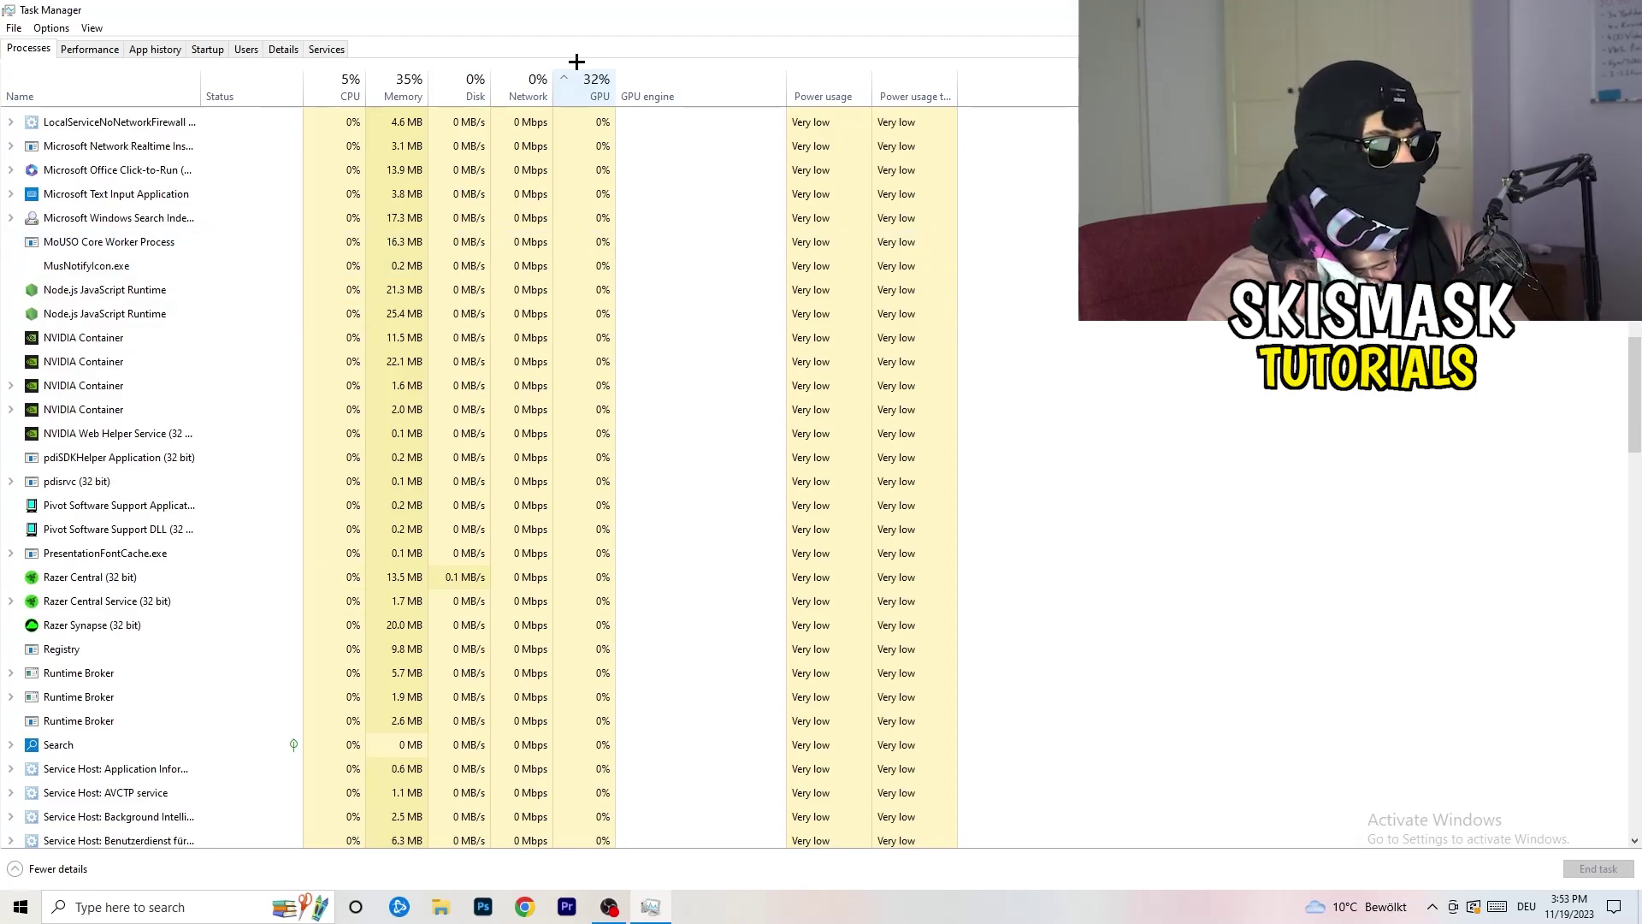
{"action": "right_click", "coordinate": [557, 212]}
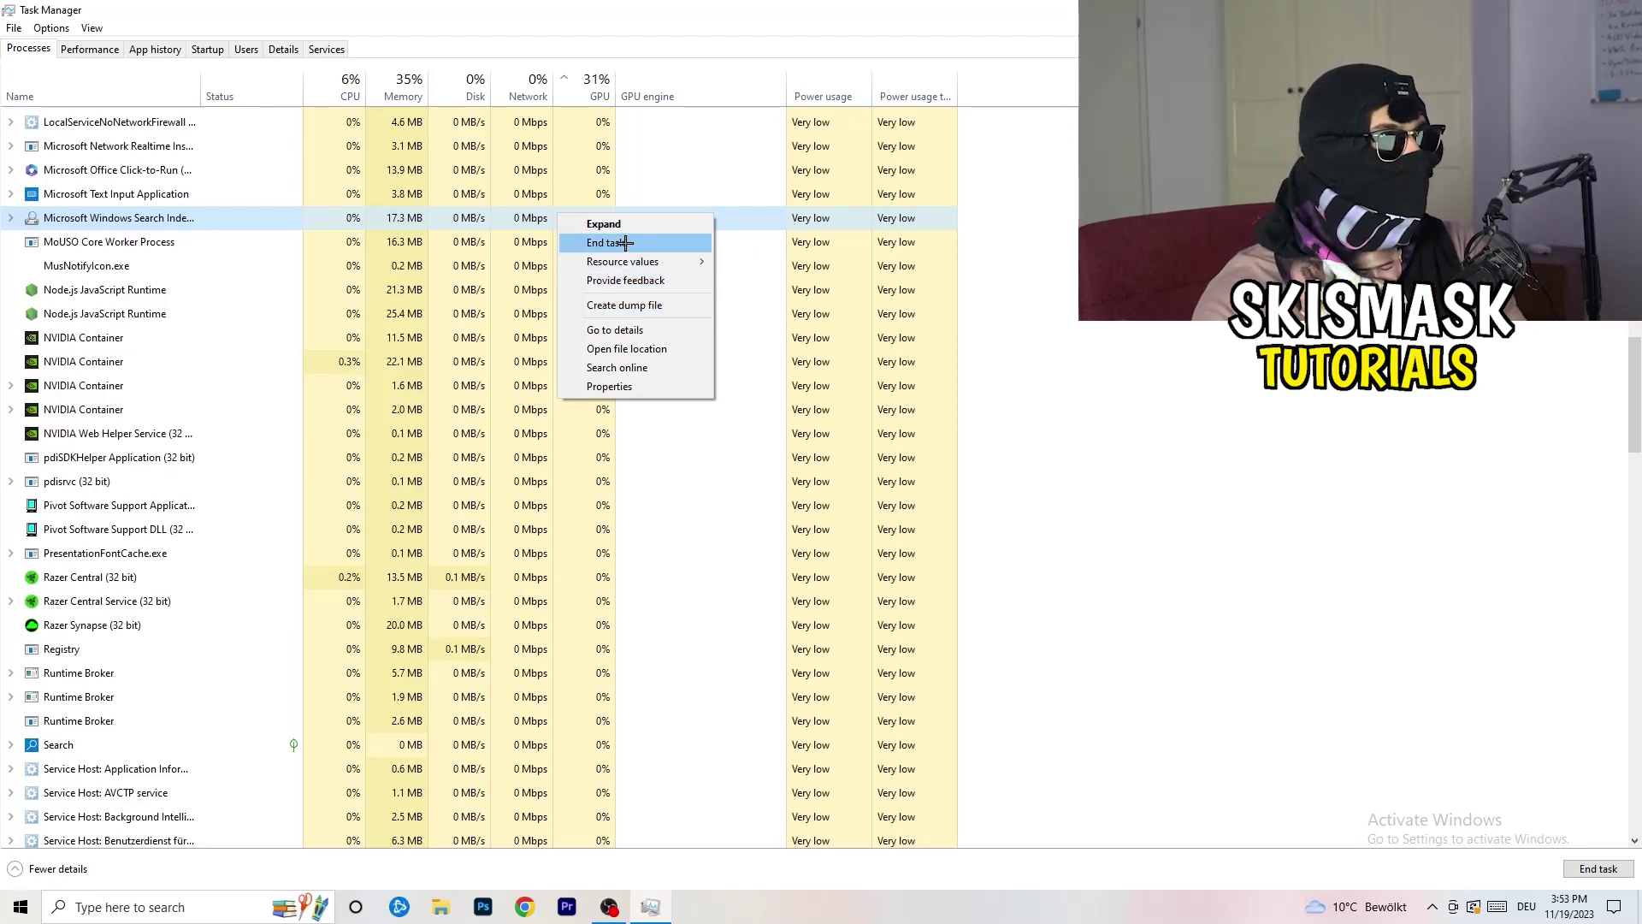
Step: Sort the running processes by CPU usage and close Task Manager
{"action": "left_click", "coordinate": [341, 88]}
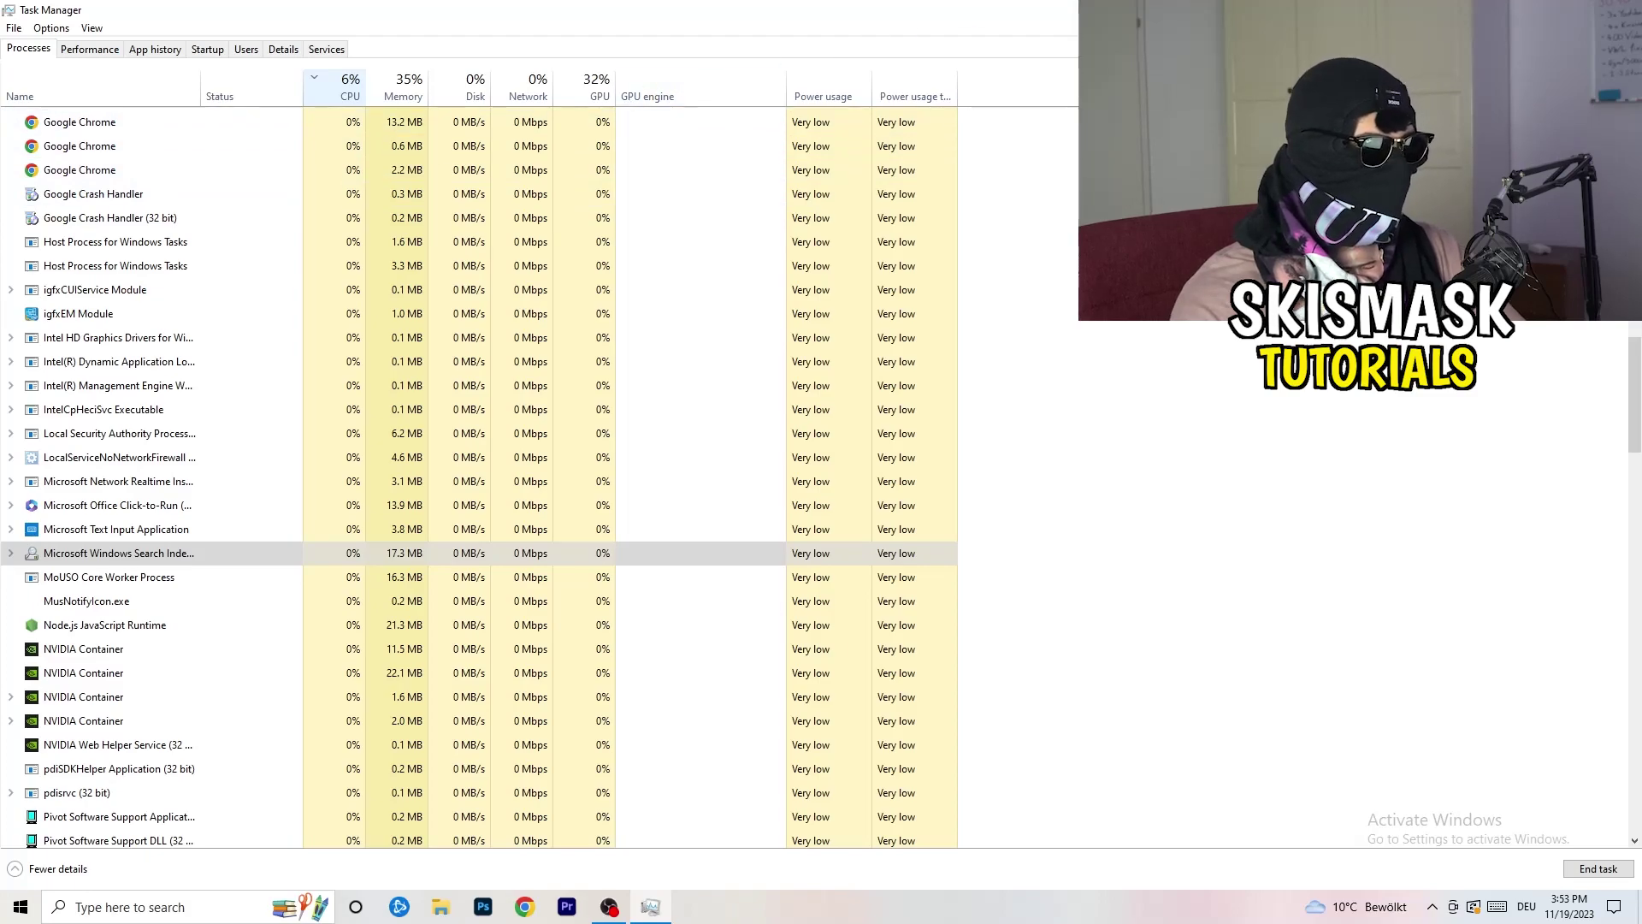
{"action": "key", "text": "alt+F4"}
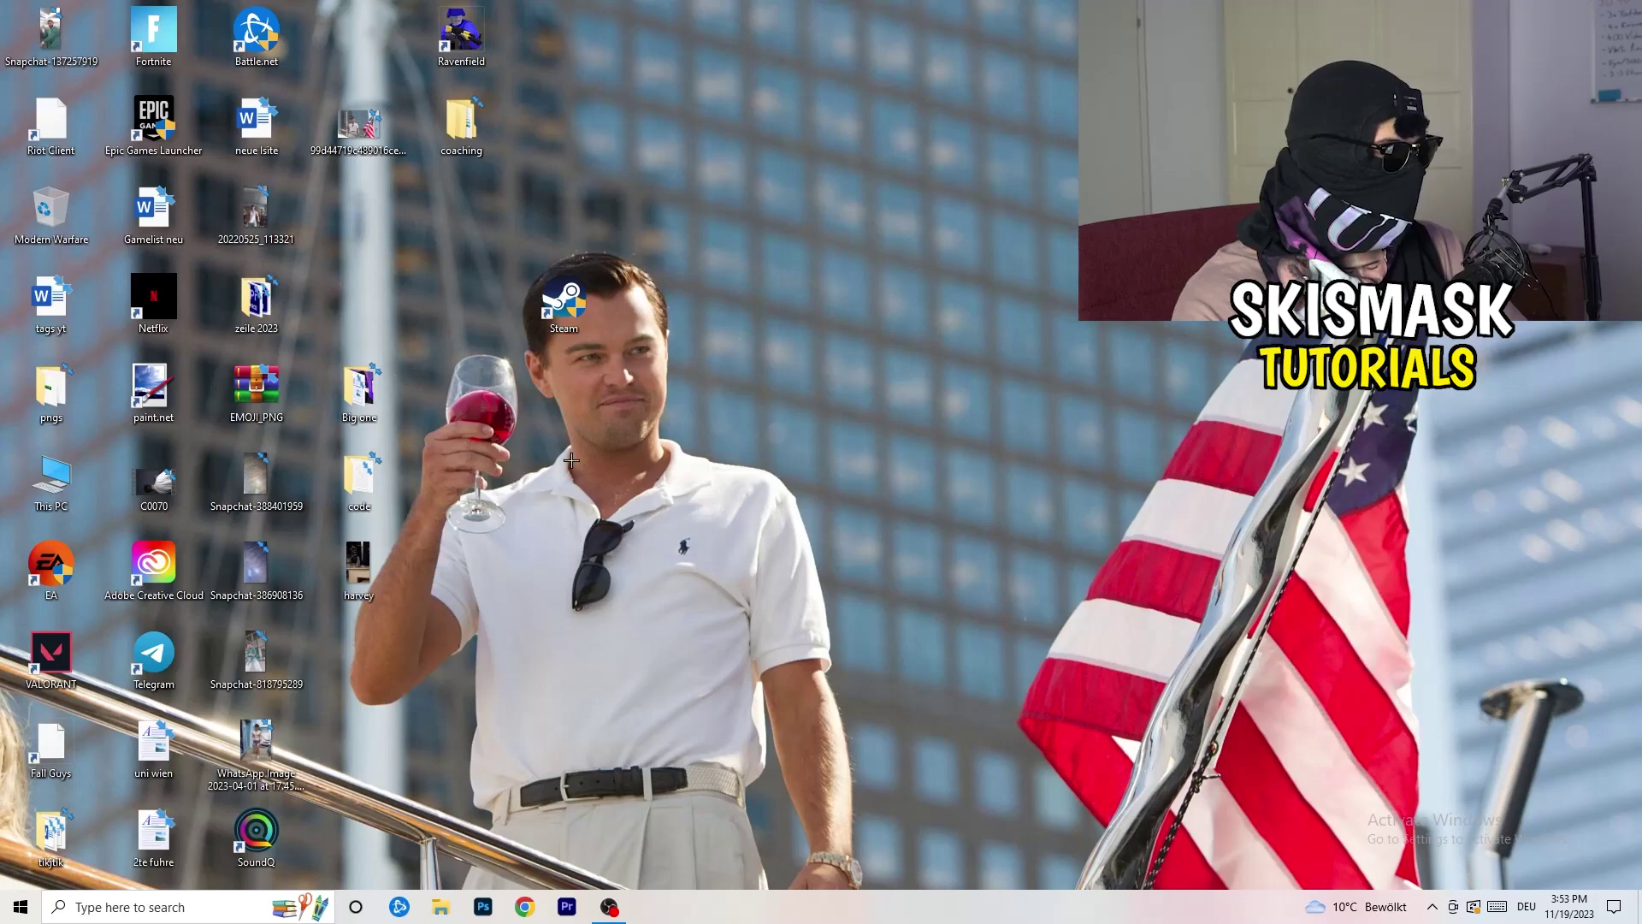
Step: Open Windows Settings and review the Xbox Game Bar and Captures options in the Gaming section
{"action": "left_click", "coordinate": [21, 907]}
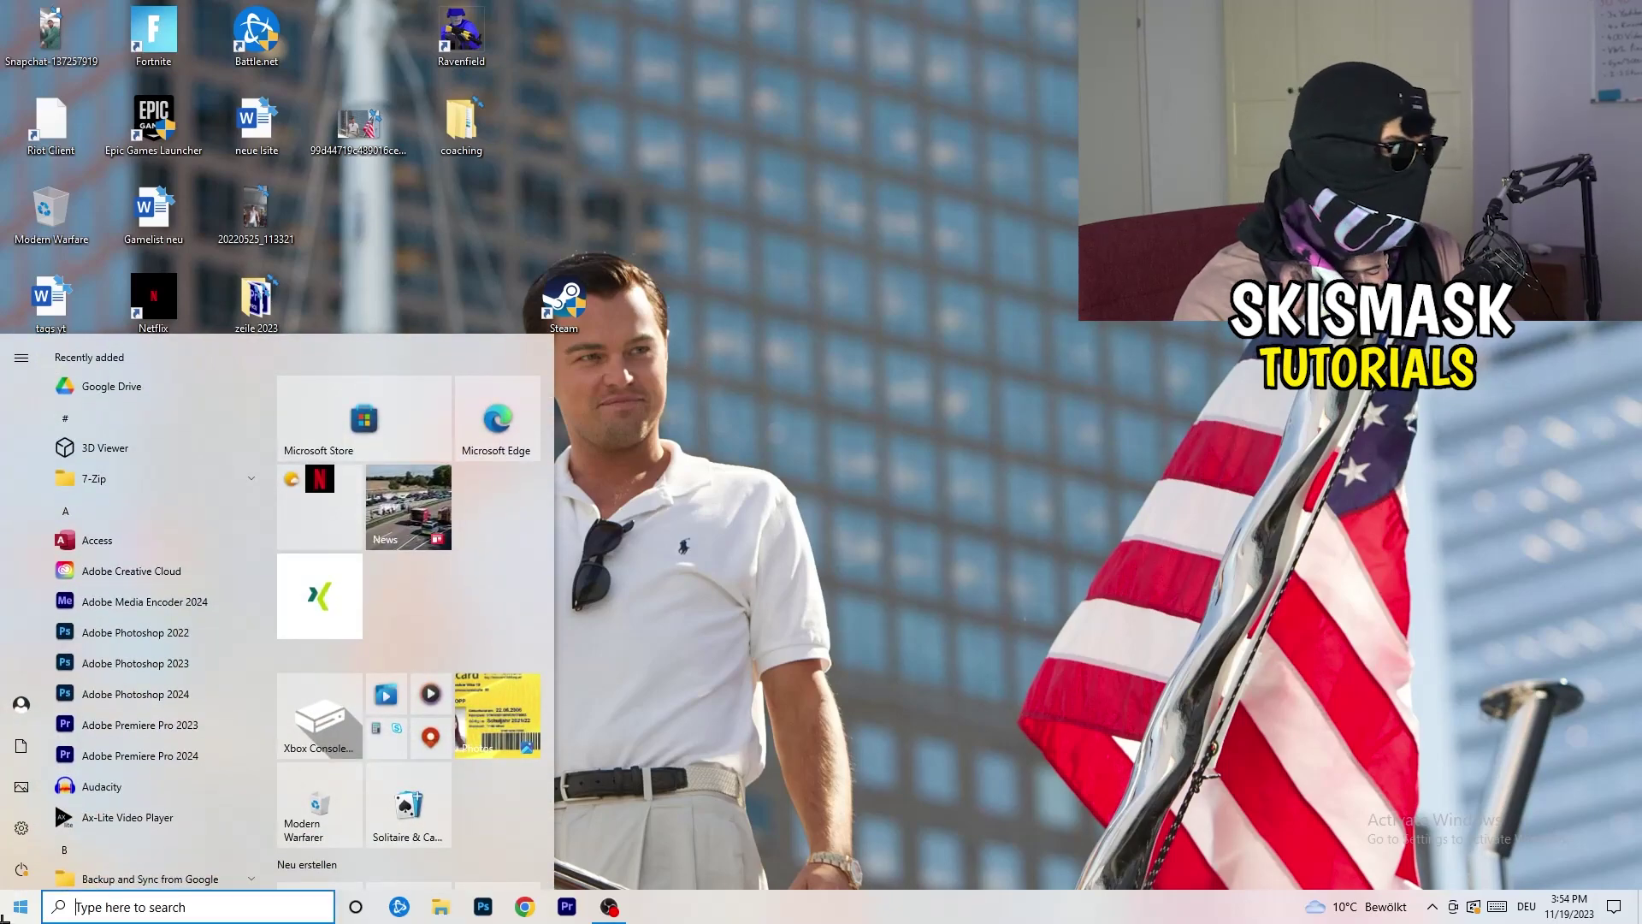
{"action": "left_click", "coordinate": [16, 830]}
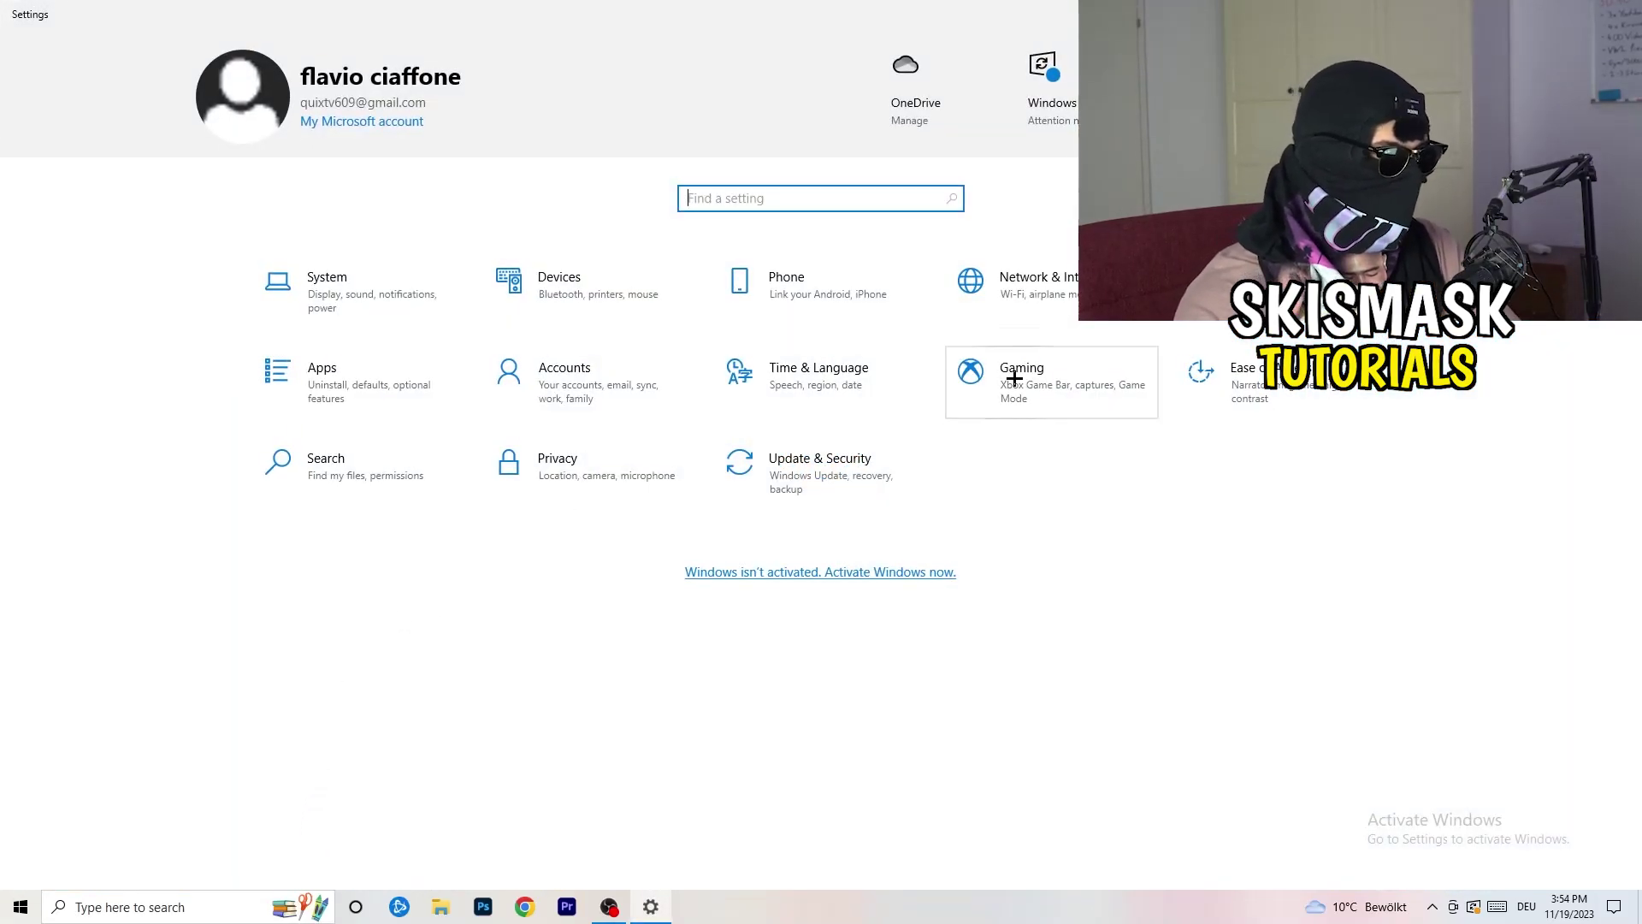
{"action": "left_click", "coordinate": [971, 372]}
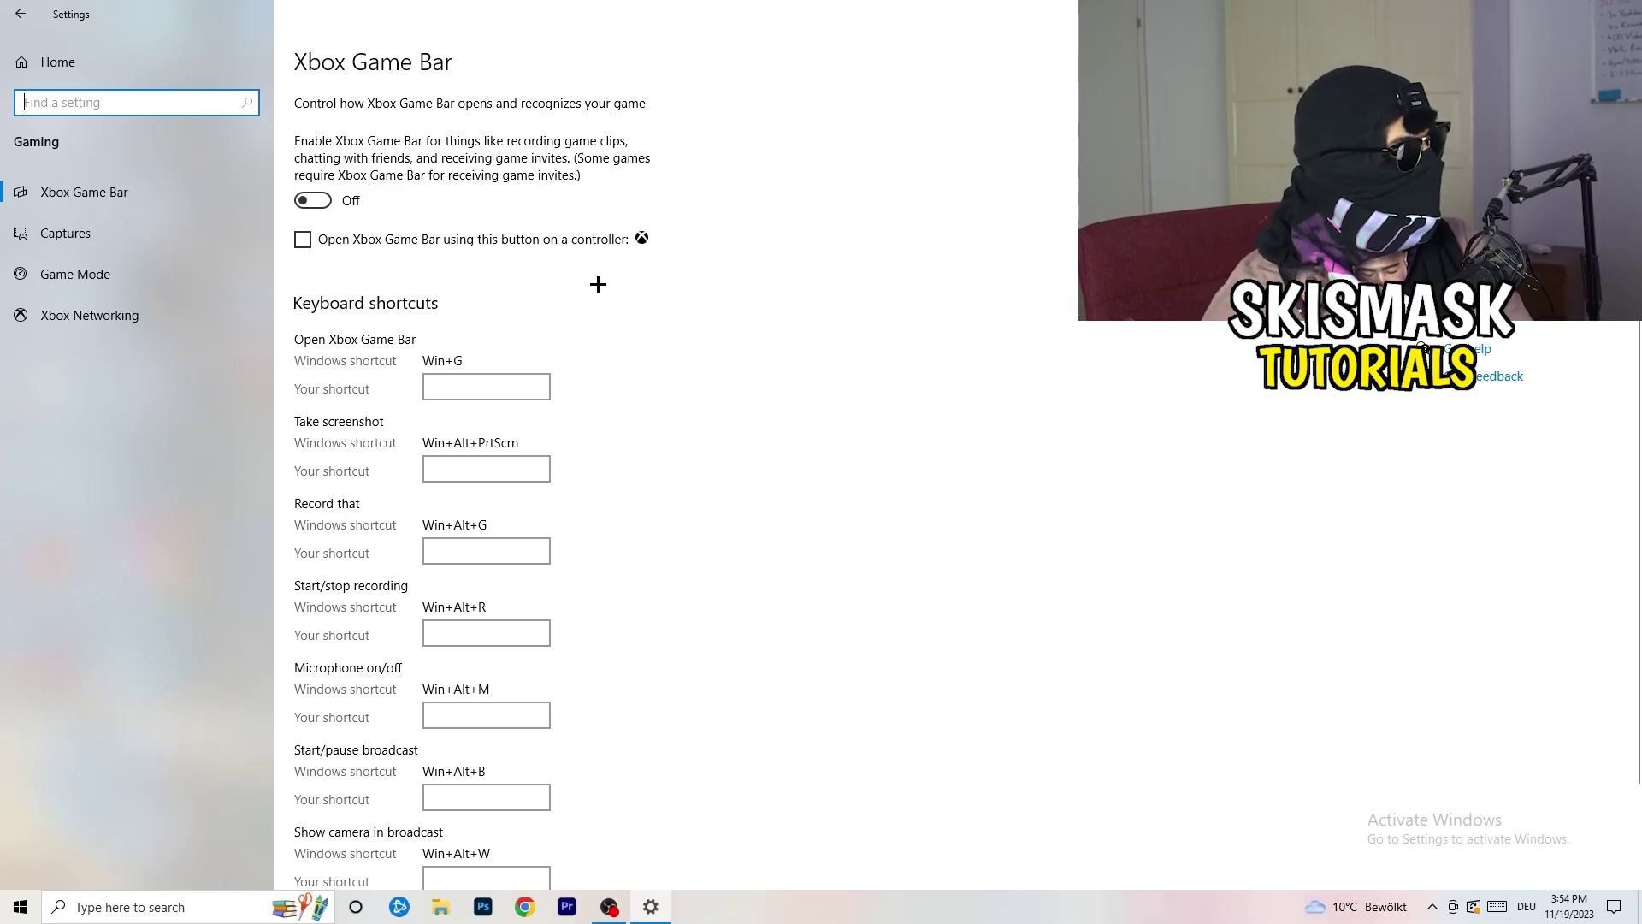
{"action": "left_click", "coordinate": [146, 225]}
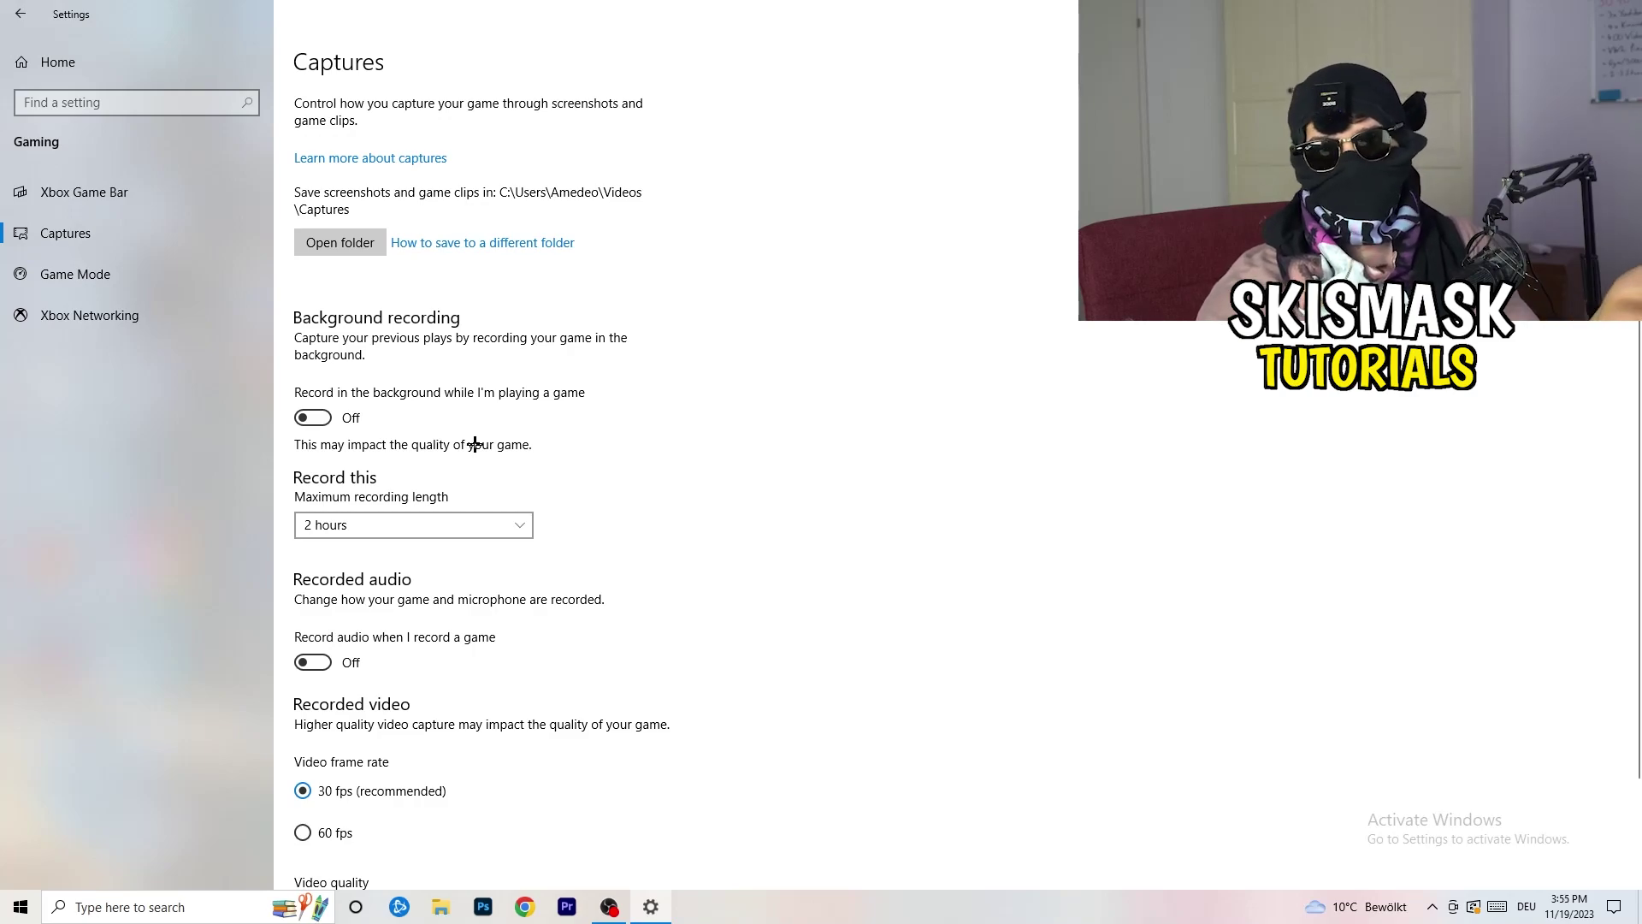
{"action": "scroll", "coordinate": [469, 444], "scroll_direction": "down", "scroll_amount": 2}
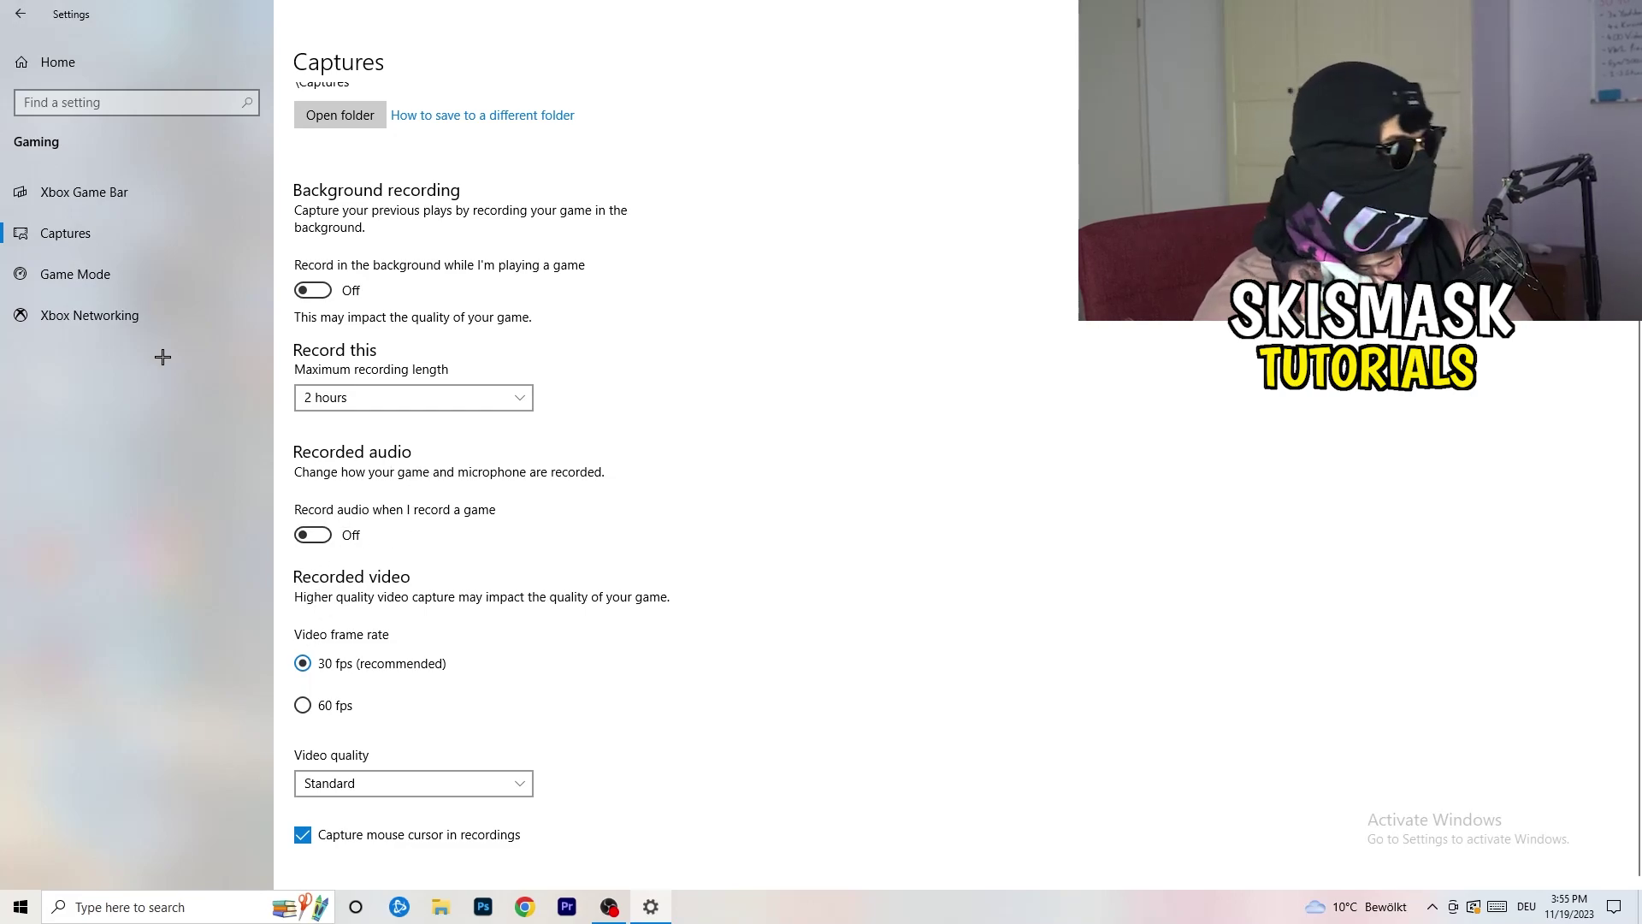
Step: Review the Game Mode setting in Gaming, and check the Windows Update page under Update & Security for pending updates
{"action": "left_click", "coordinate": [41, 274]}
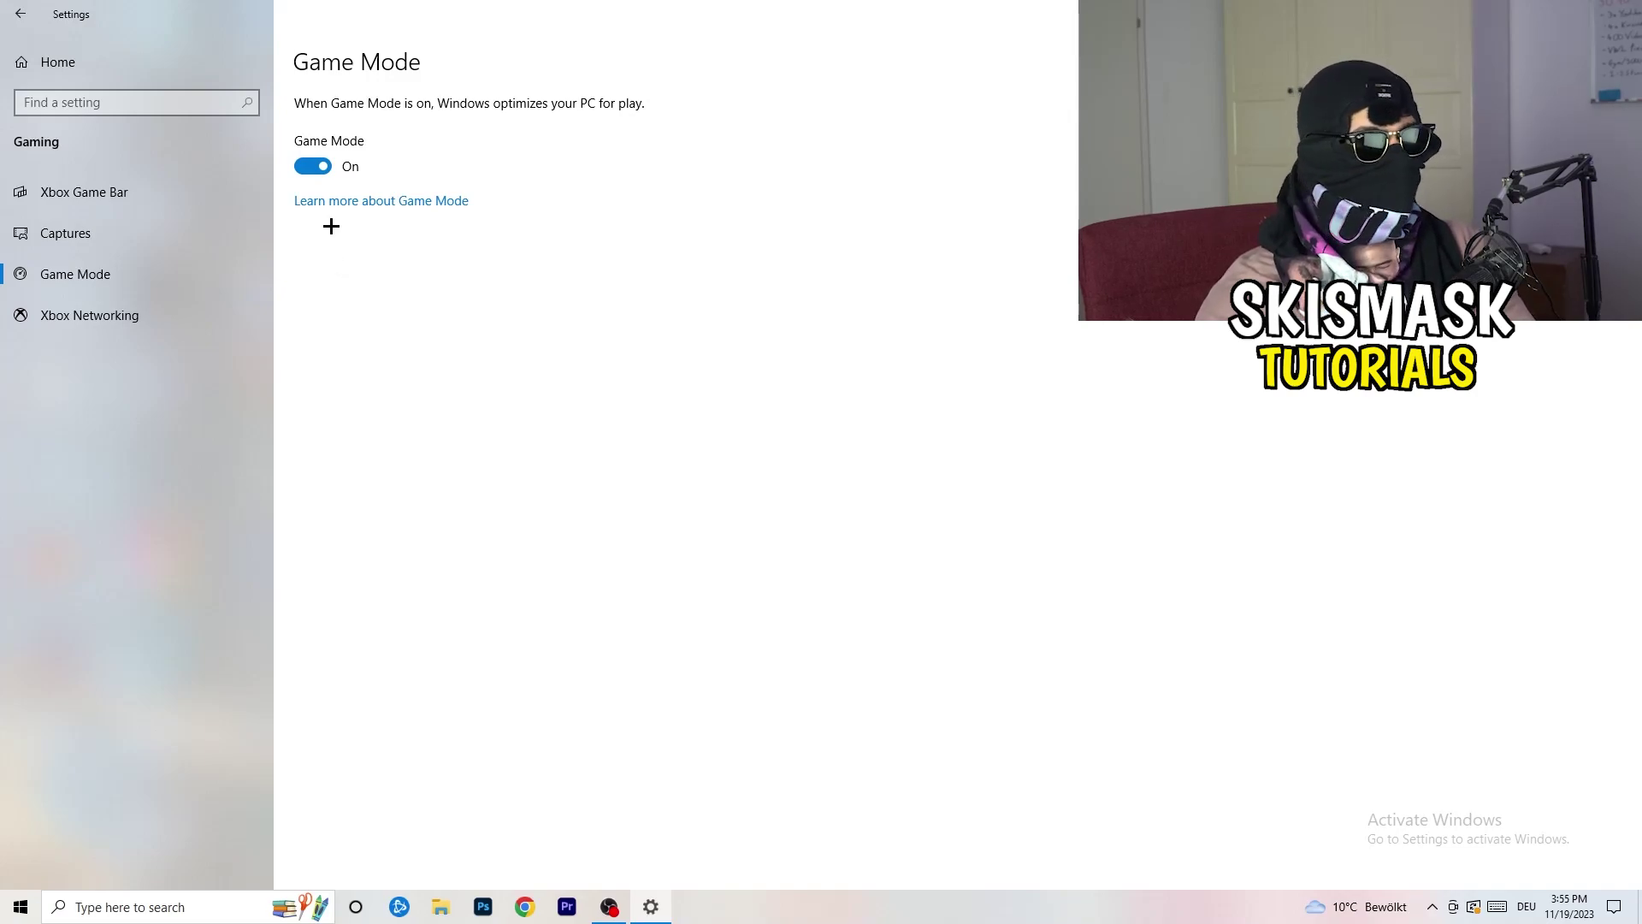
{"action": "left_click", "coordinate": [21, 14]}
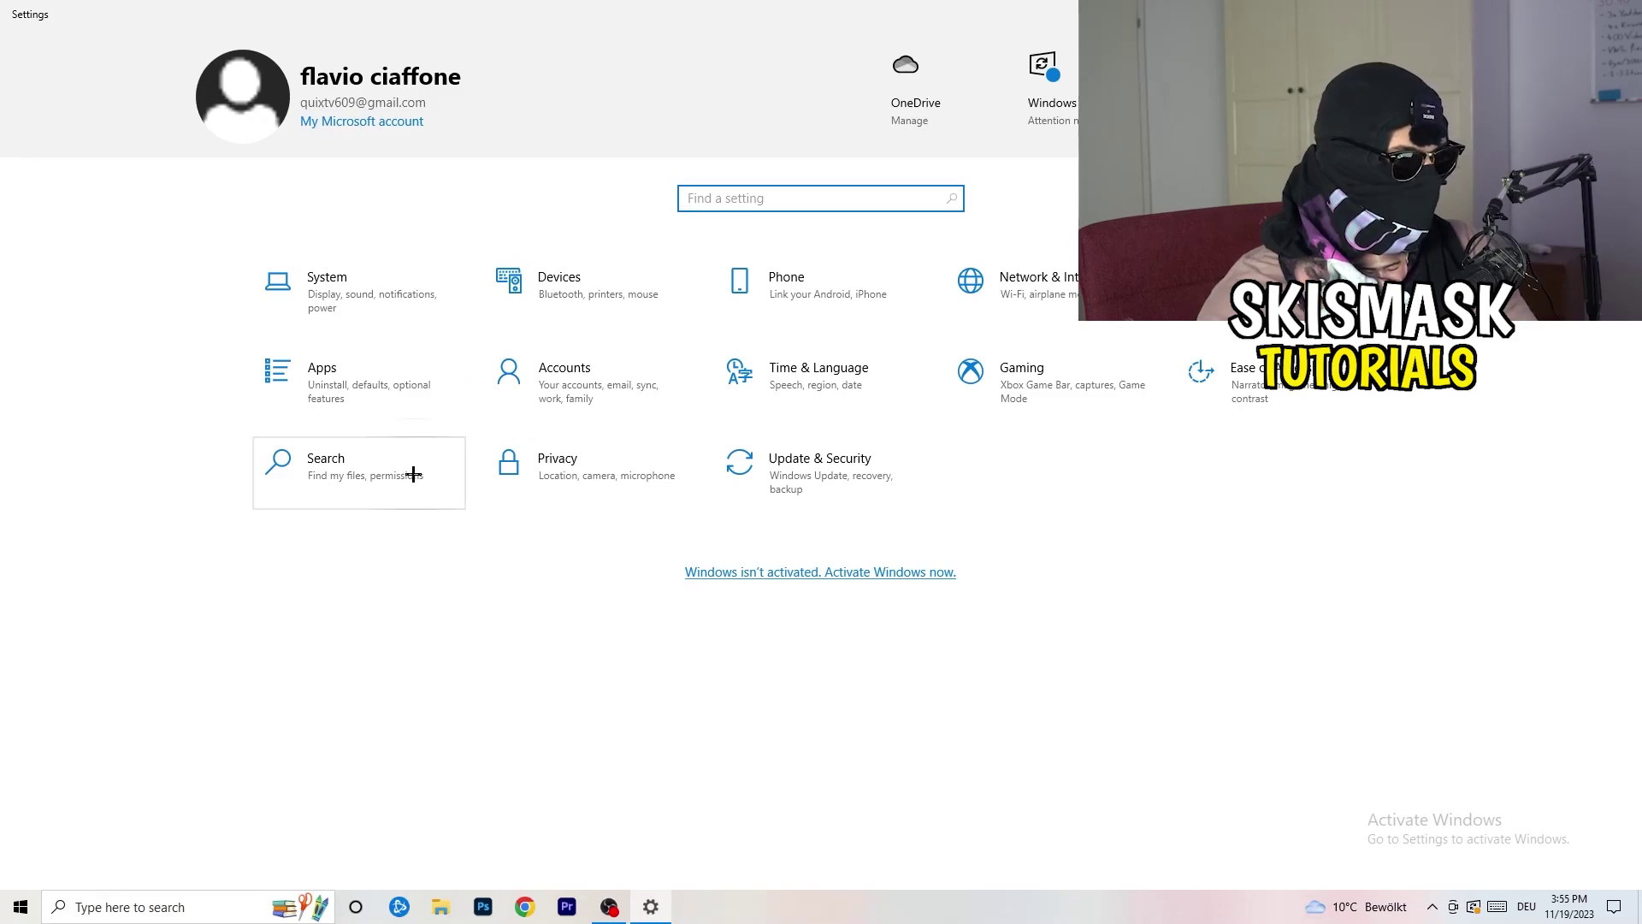
{"action": "left_click", "coordinate": [846, 503]}
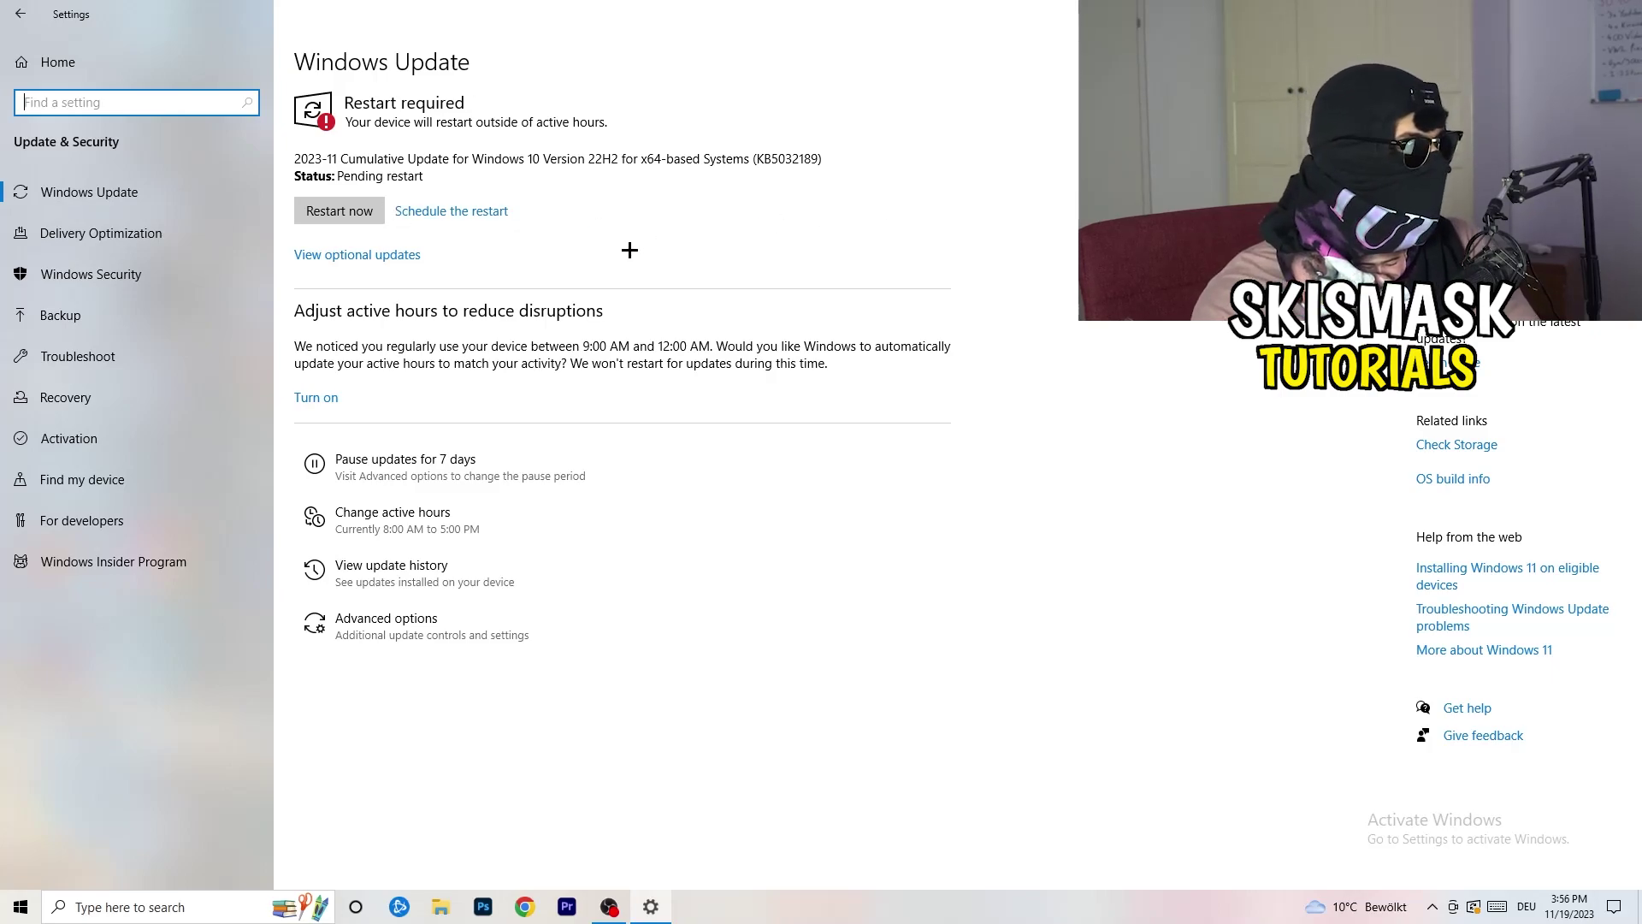
{"action": "left_click_drag", "start_coordinate": [625, 13], "coordinate": [269, 635]}
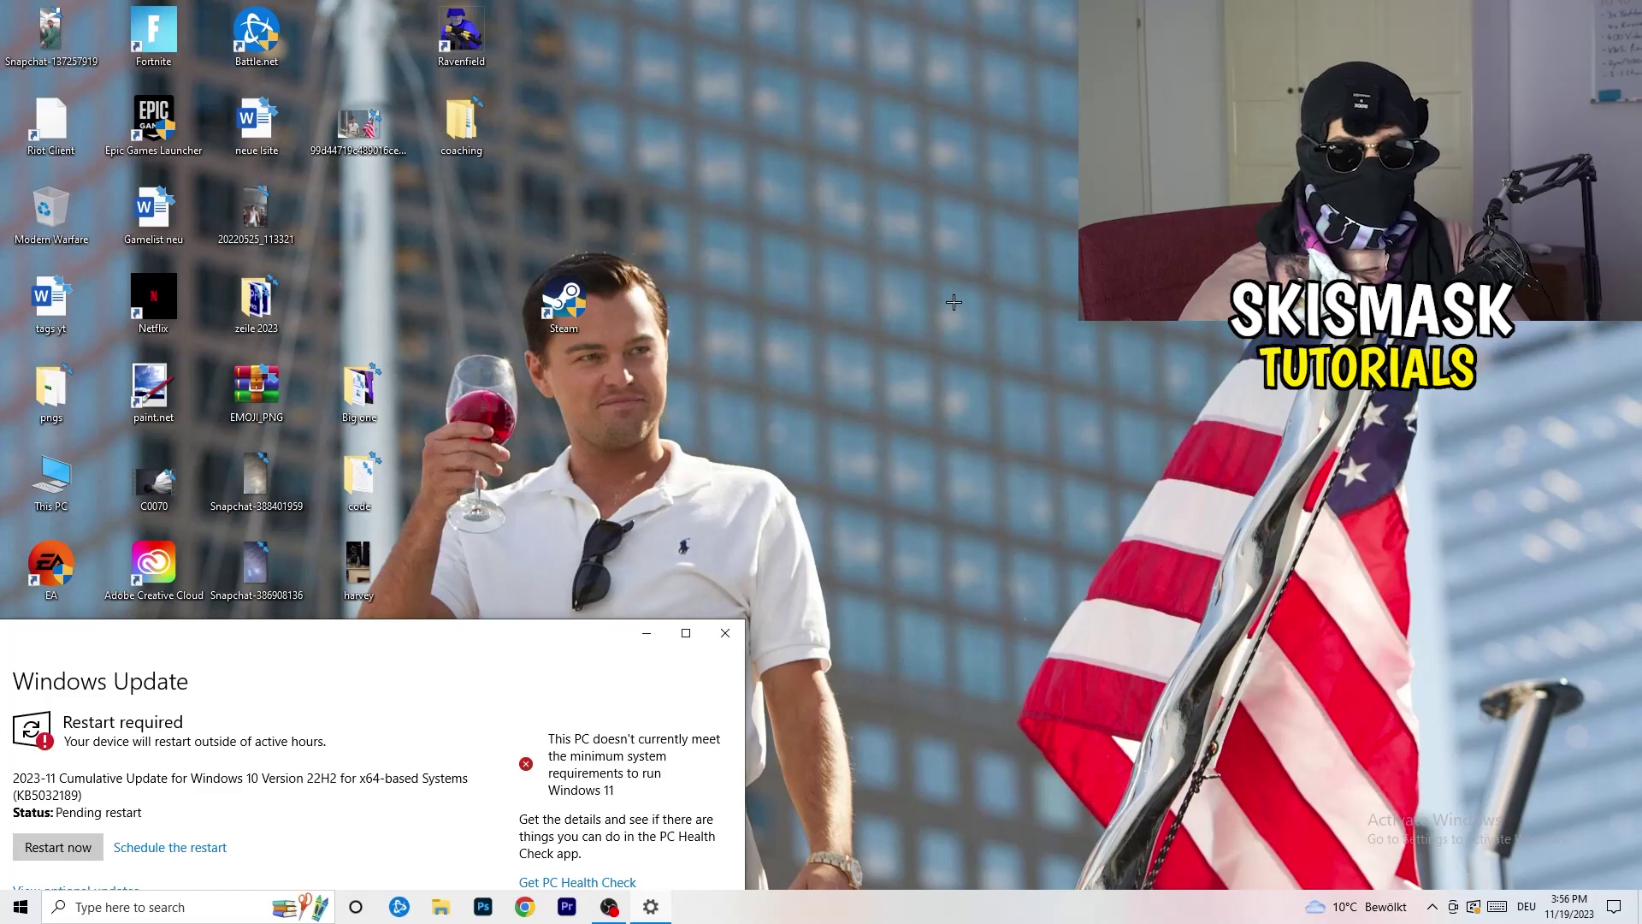
{"action": "left_click", "coordinate": [685, 633]}
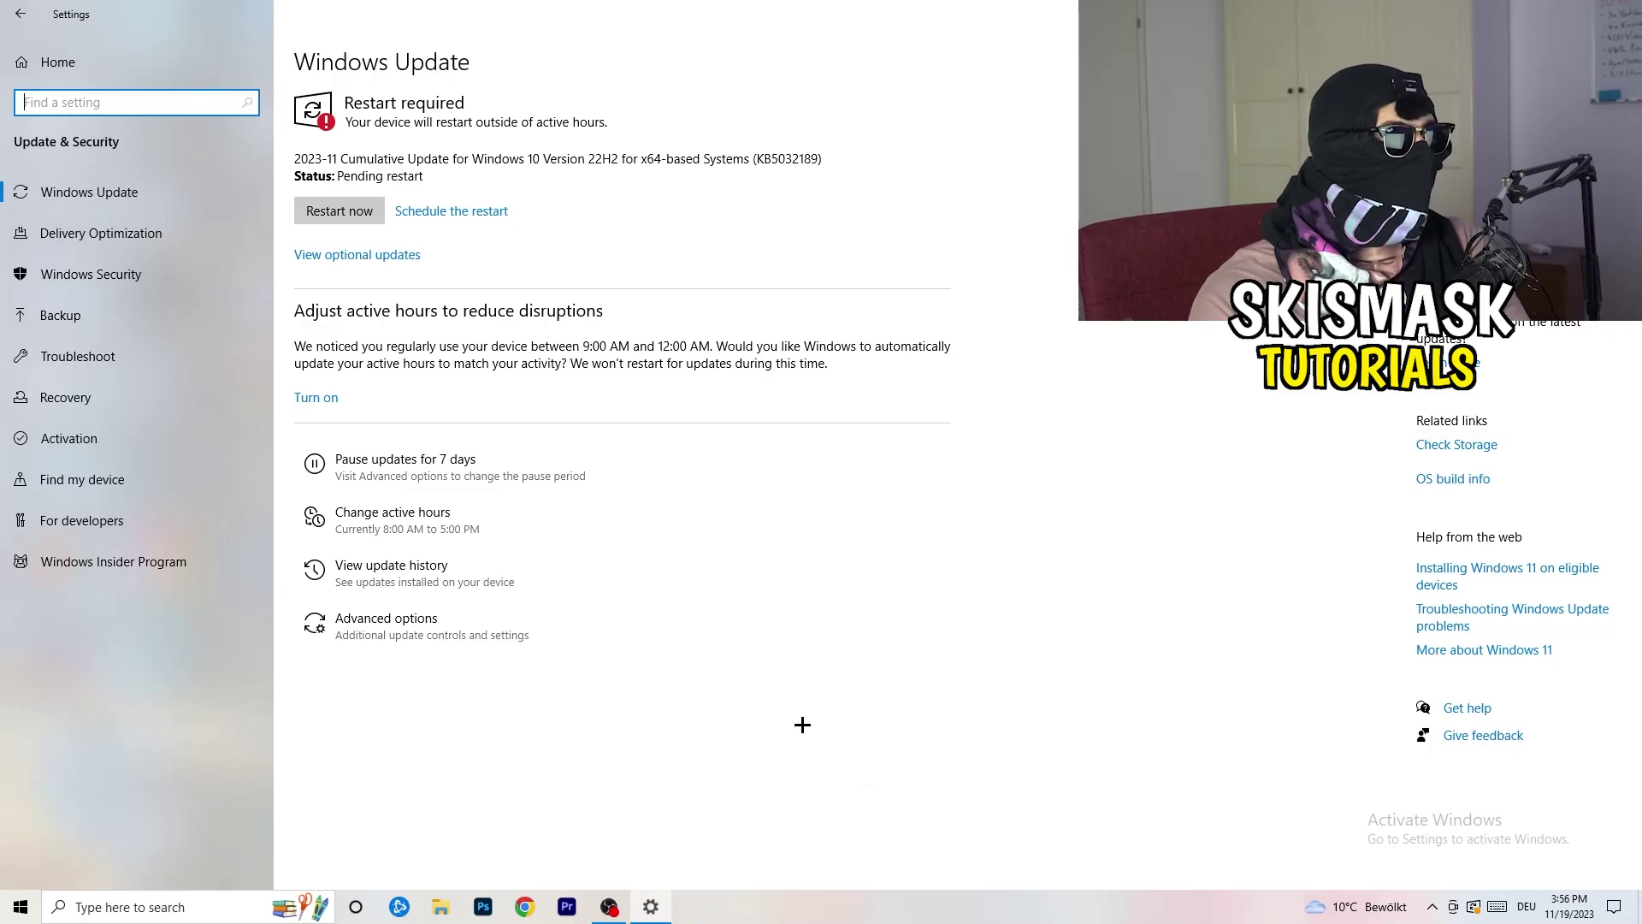
Step: Open the System display settings and review the scale, layout and display resolution options without changing them
{"action": "left_click", "coordinate": [43, 69]}
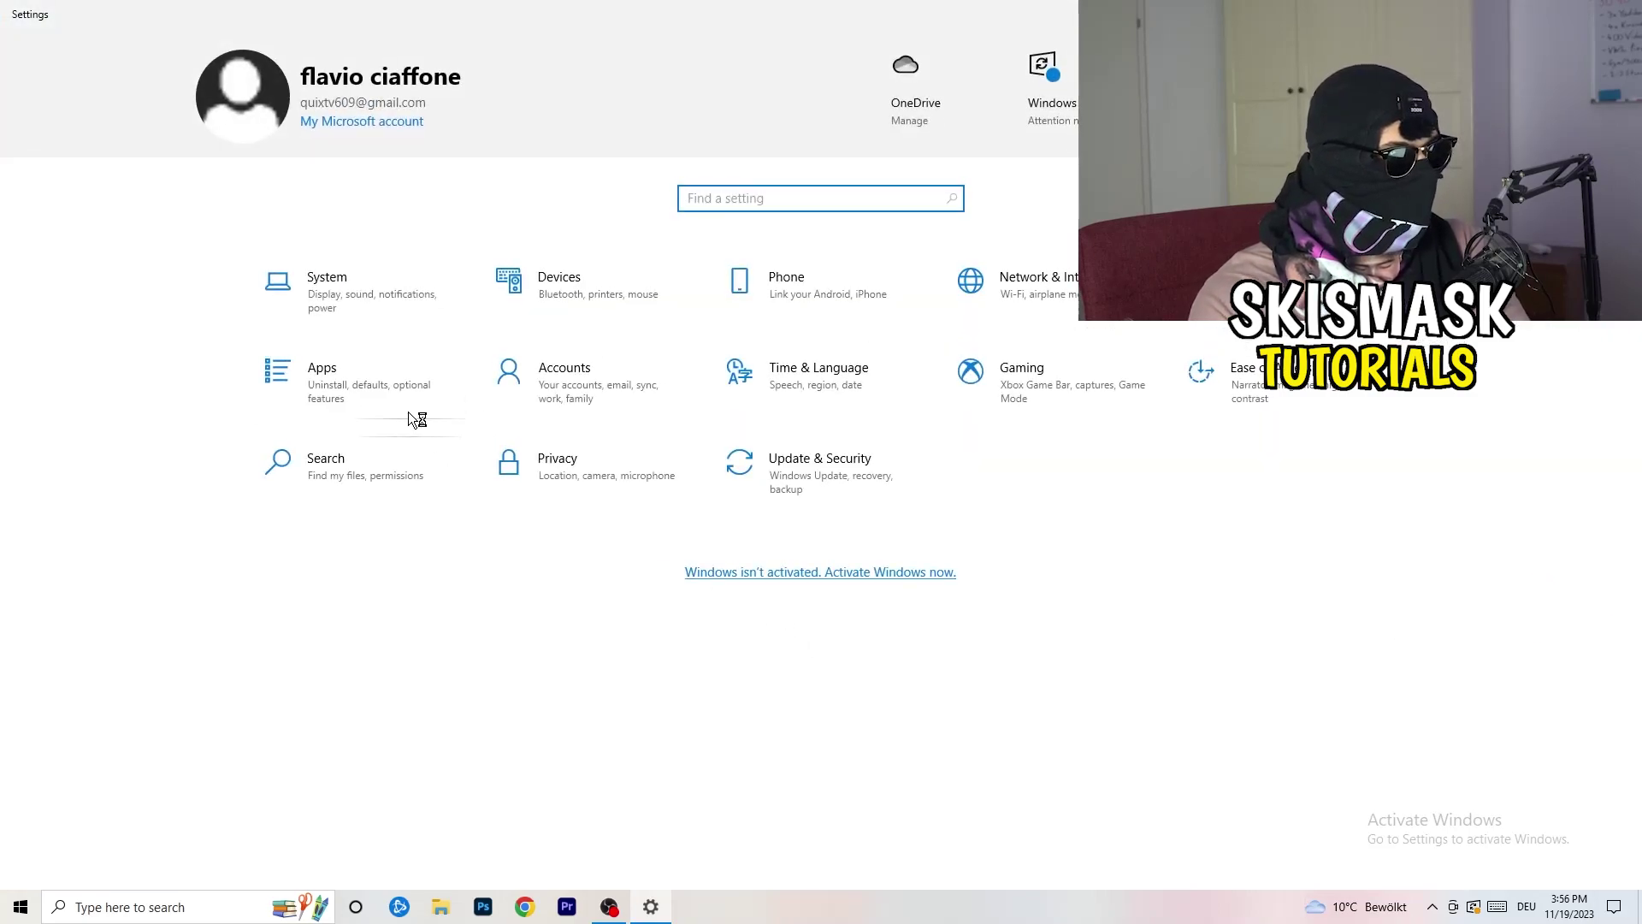
{"action": "left_click", "coordinate": [359, 291]}
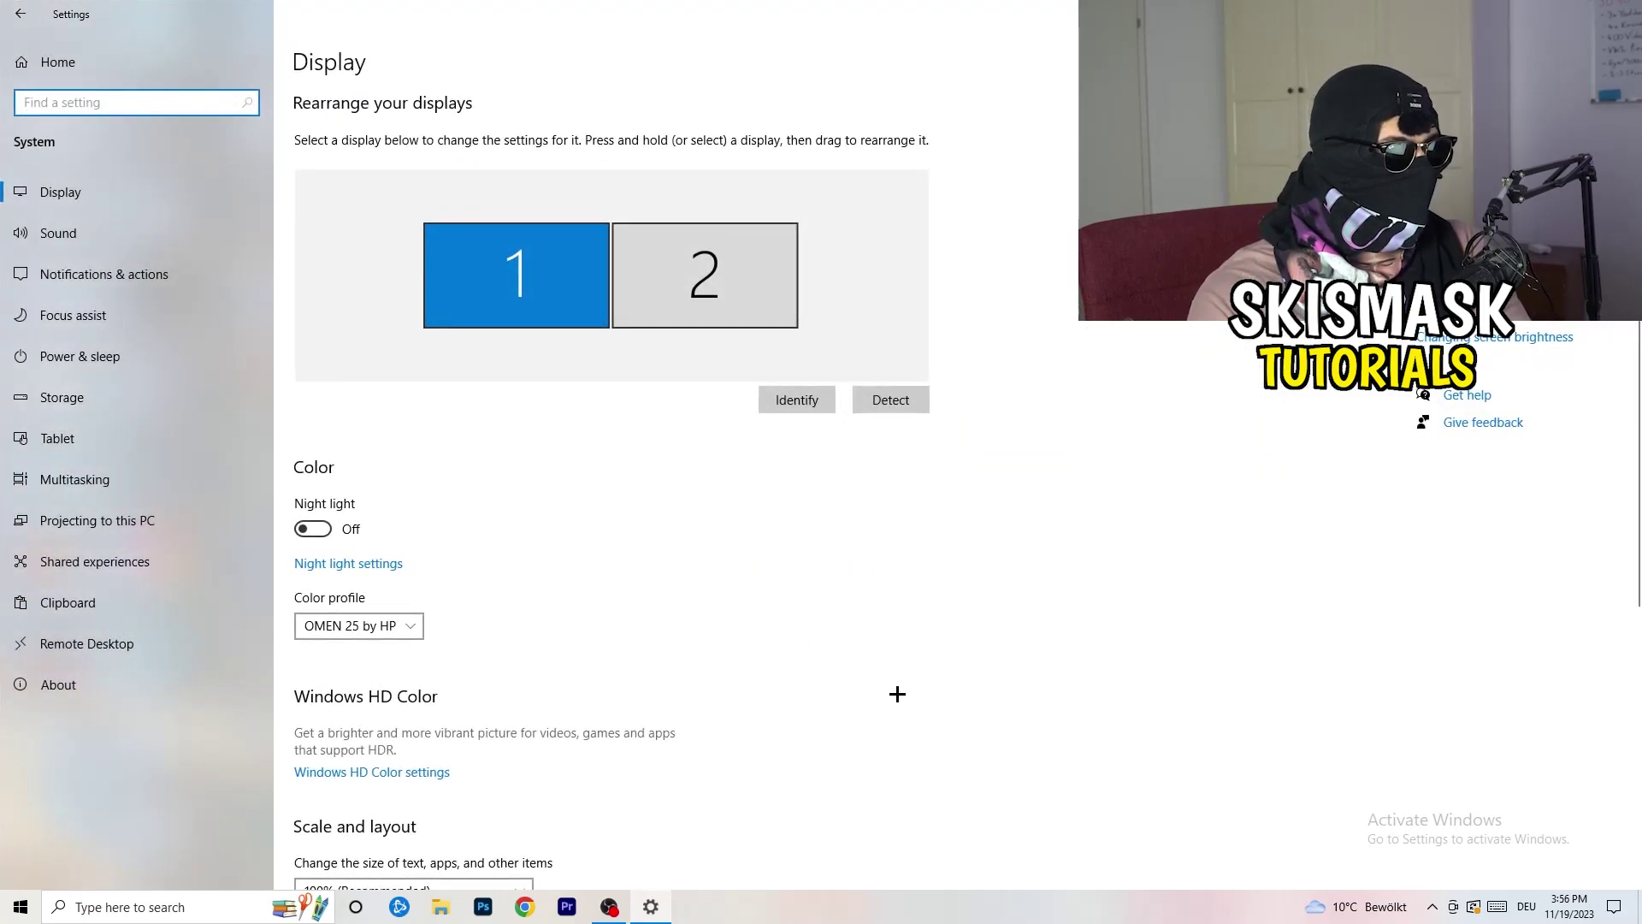
{"action": "left_click", "coordinate": [315, 65]}
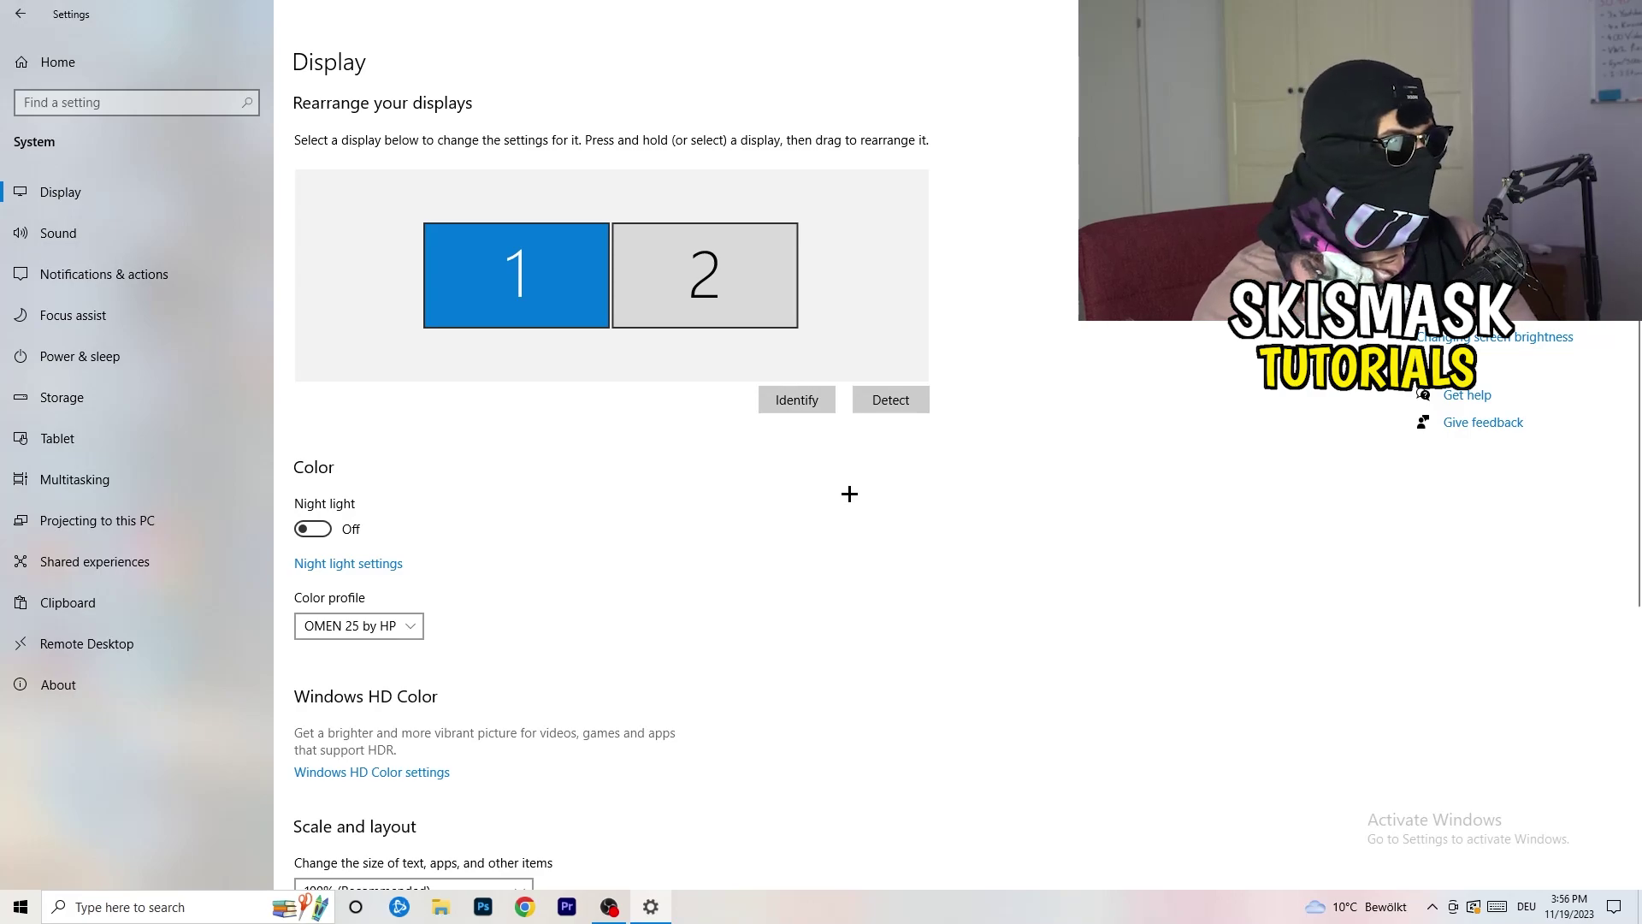
{"action": "scroll", "coordinate": [642, 431], "scroll_direction": "down", "scroll_amount": 3}
{"action": "scroll", "coordinate": [643, 431], "scroll_direction": "down", "scroll_amount": 2}
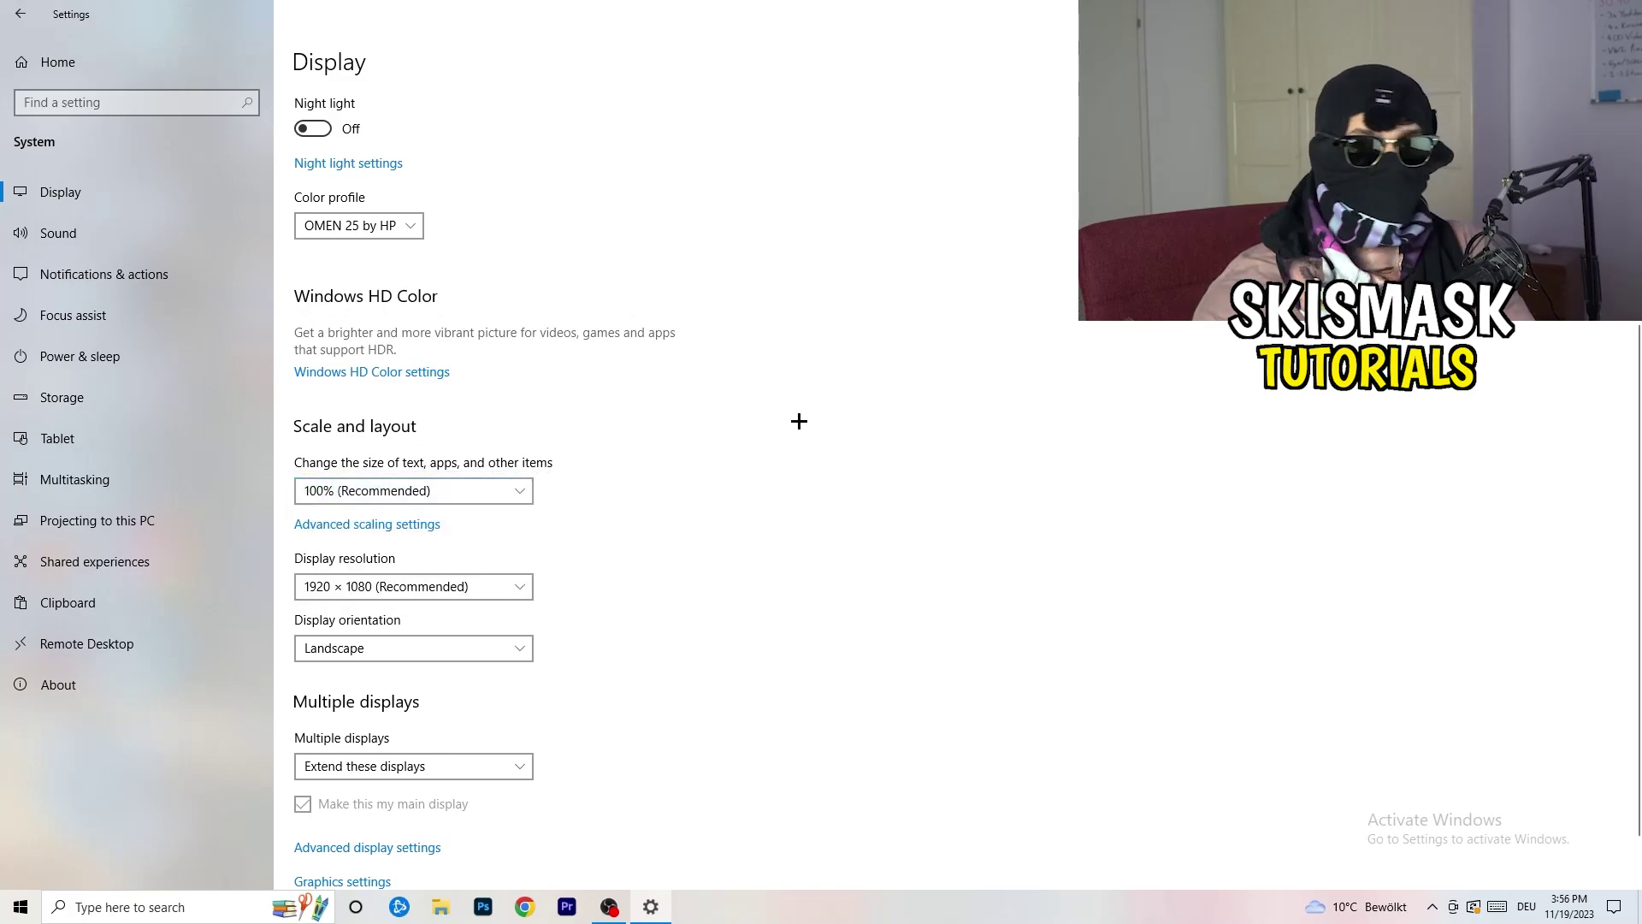
{"action": "scroll", "coordinate": [393, 463], "scroll_direction": "down", "scroll_amount": 1}
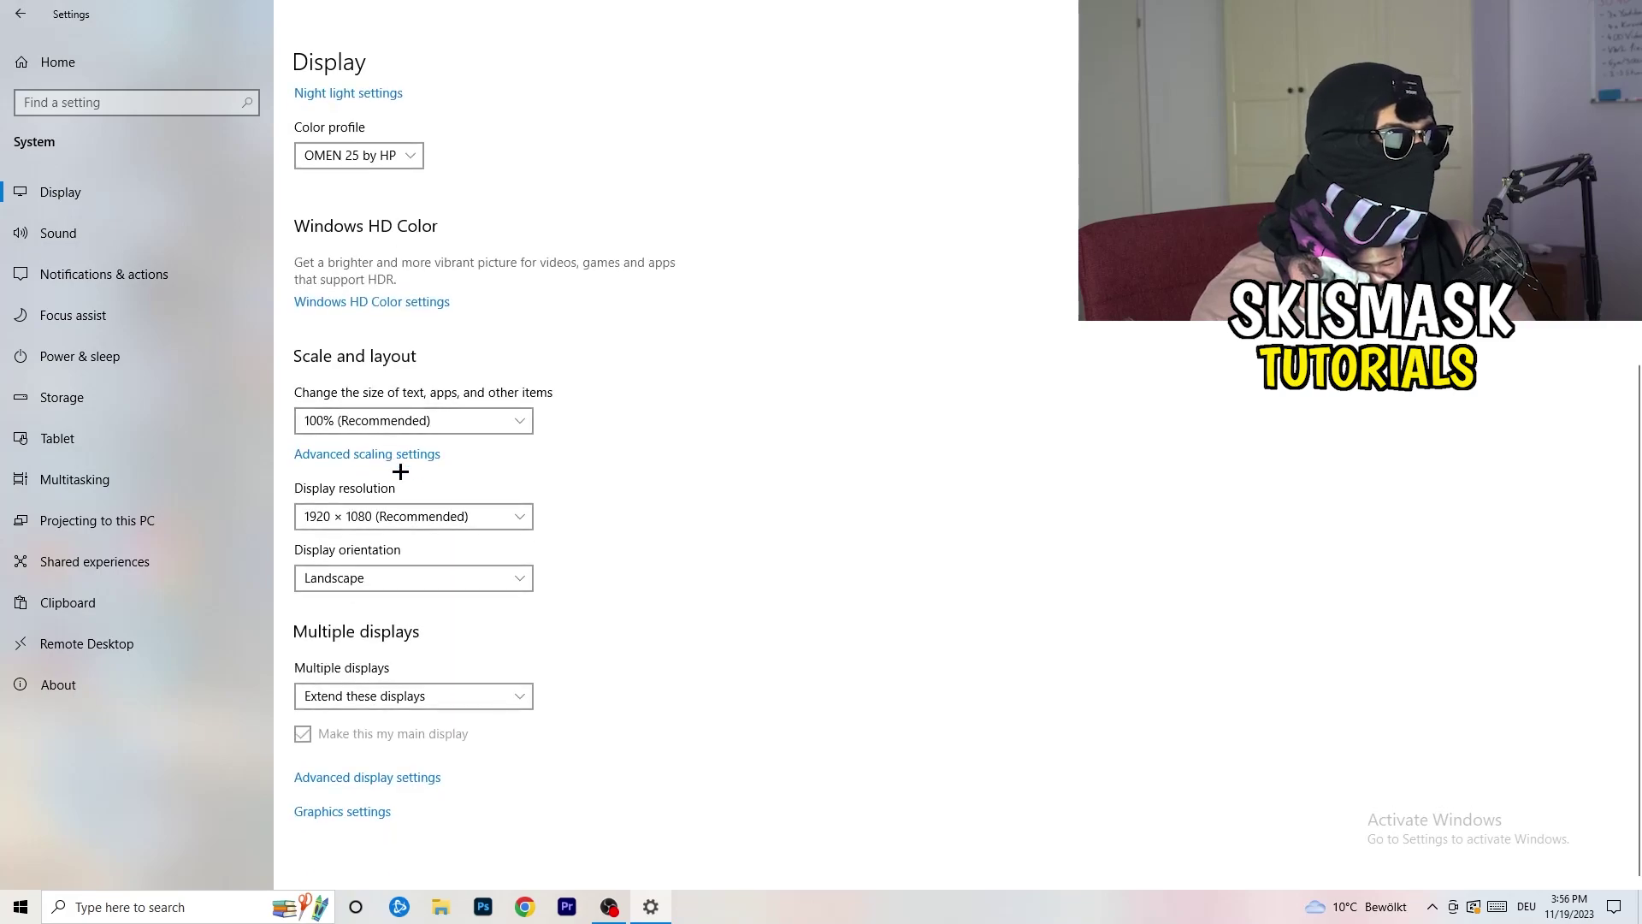
{"action": "left_click", "coordinate": [444, 517]}
{"action": "left_click", "coordinate": [809, 464]}
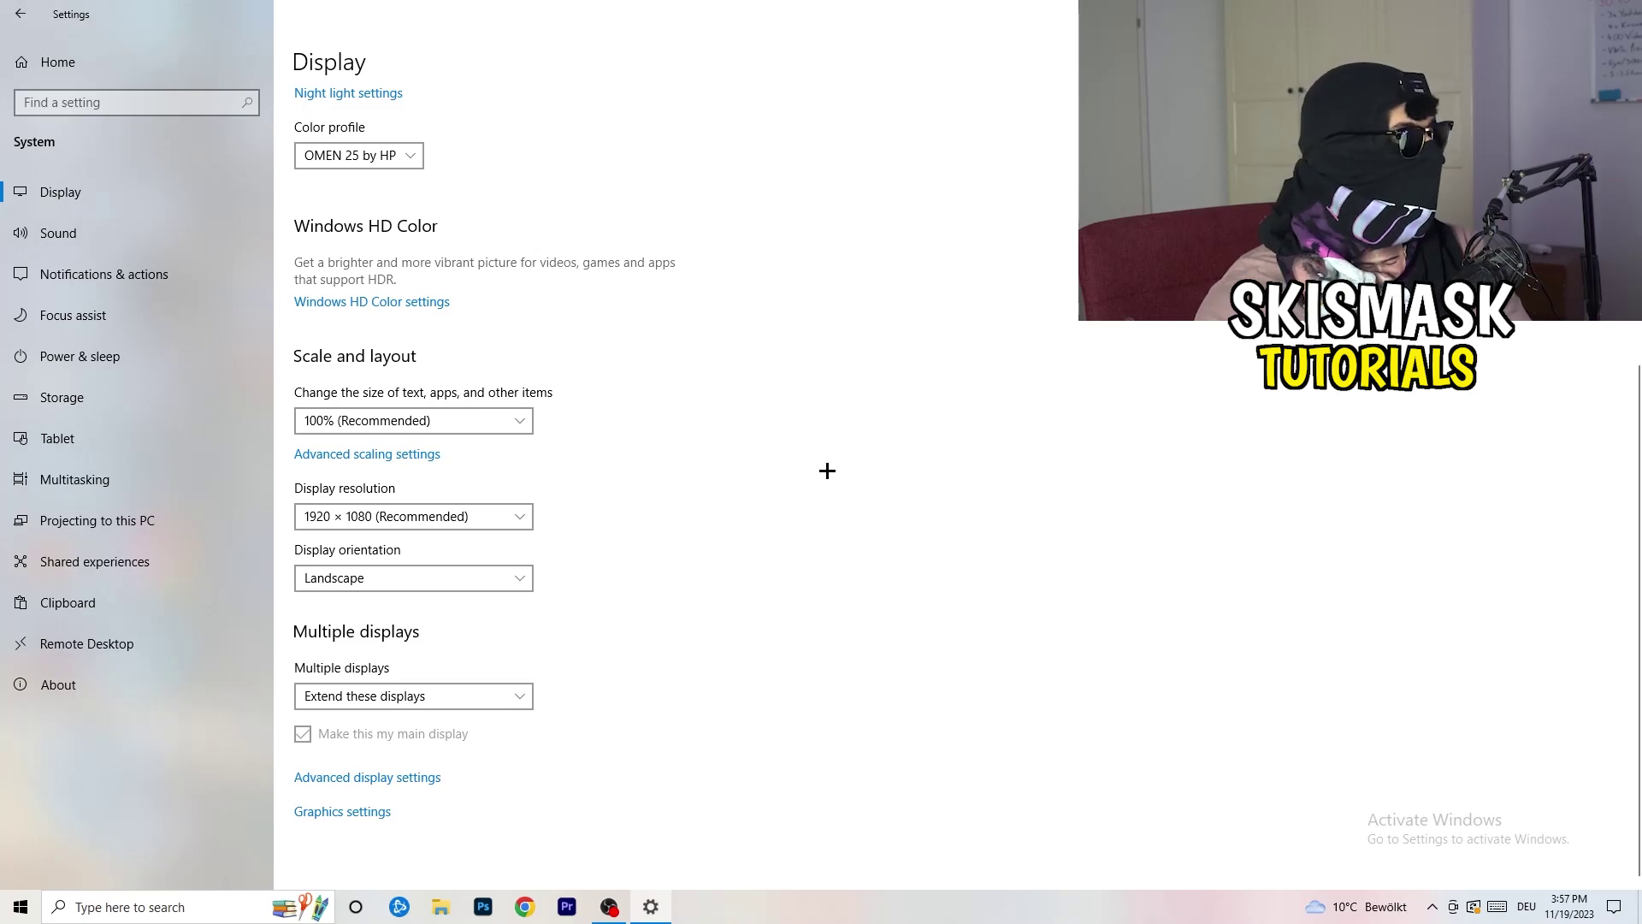
Step: Open the additional power settings from Power & sleep, review the preferred and additional power plans, and close Power Options
{"action": "left_click", "coordinate": [110, 358]}
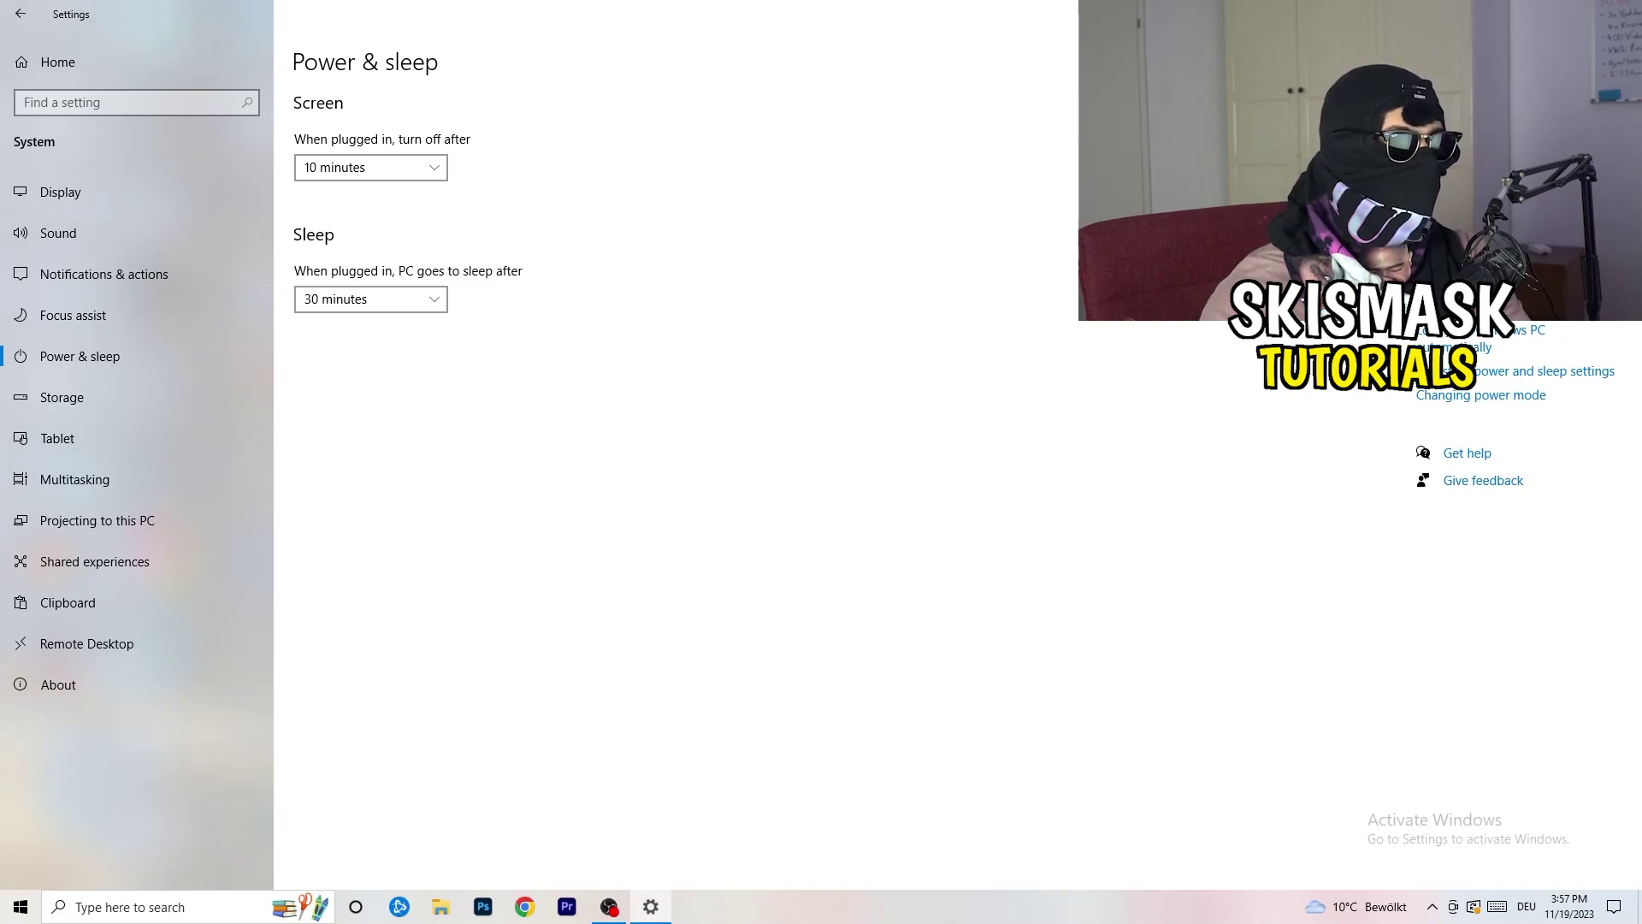
{"action": "left_click", "coordinate": [1471, 269]}
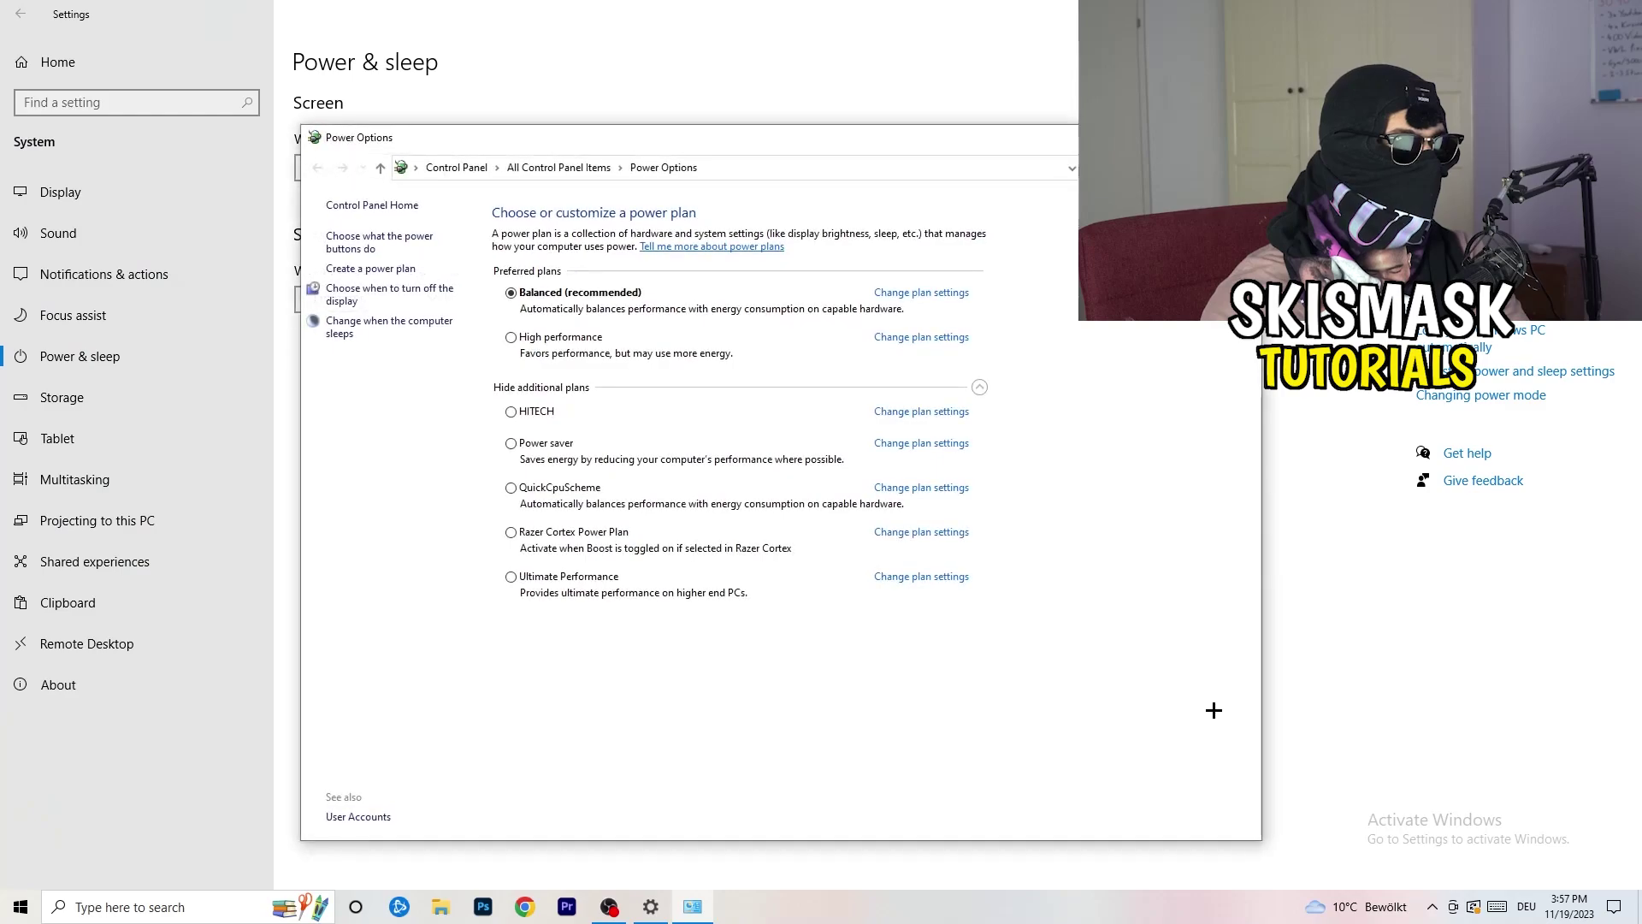
{"action": "left_click", "coordinate": [980, 387]}
{"action": "left_click", "coordinate": [980, 387]}
{"action": "double_click", "coordinate": [981, 388]}
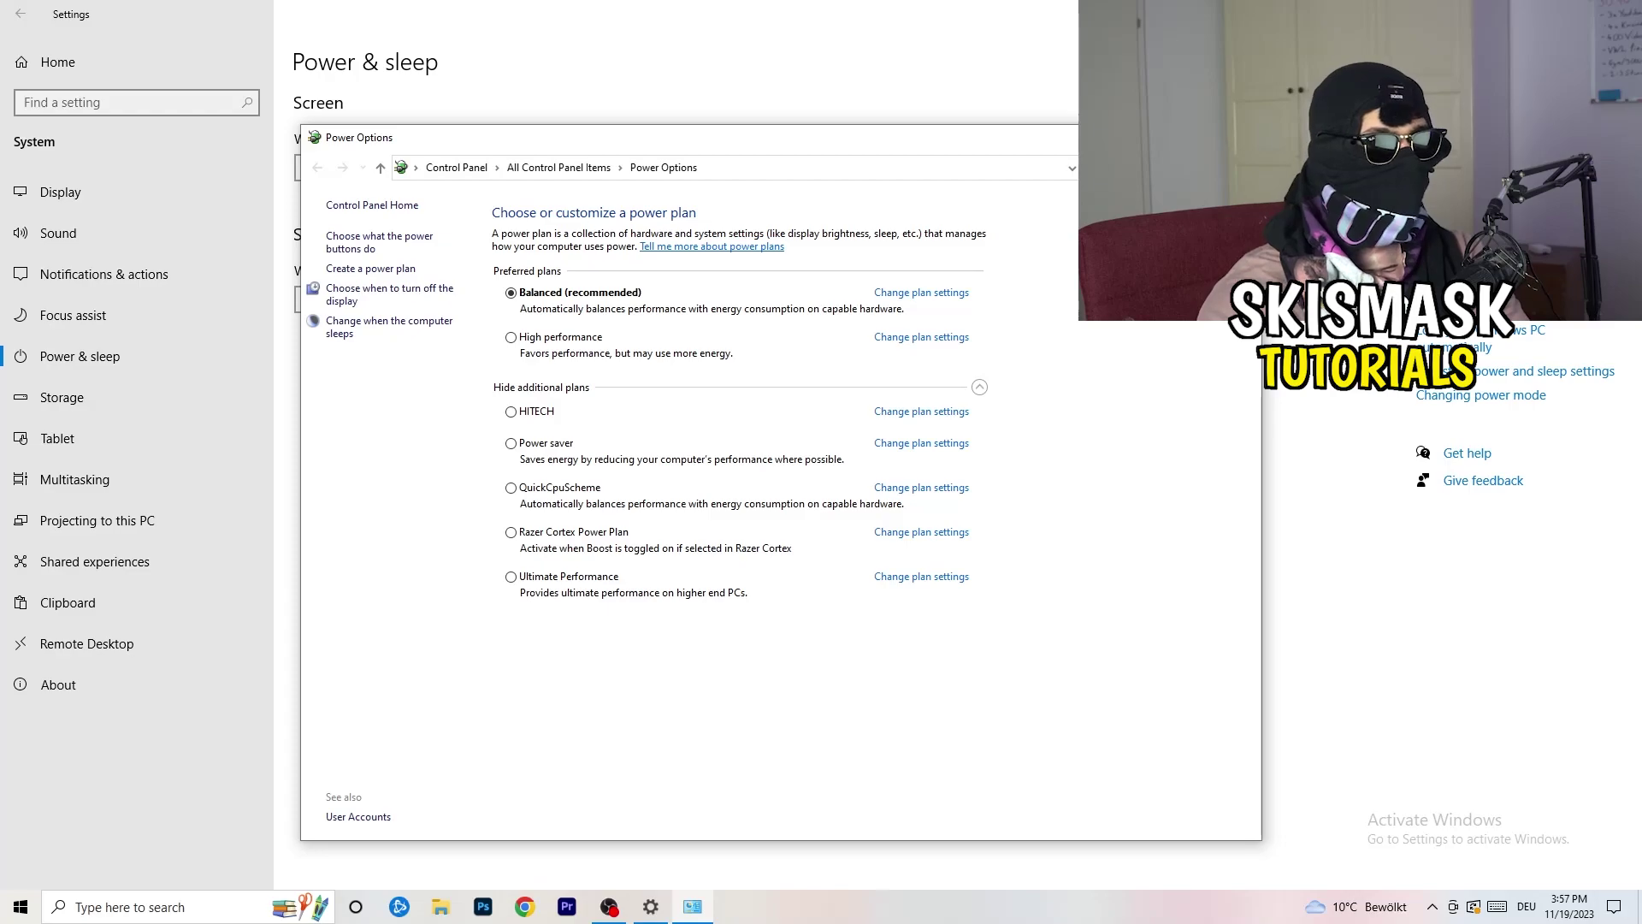
{"action": "left_click", "coordinate": [1242, 137]}
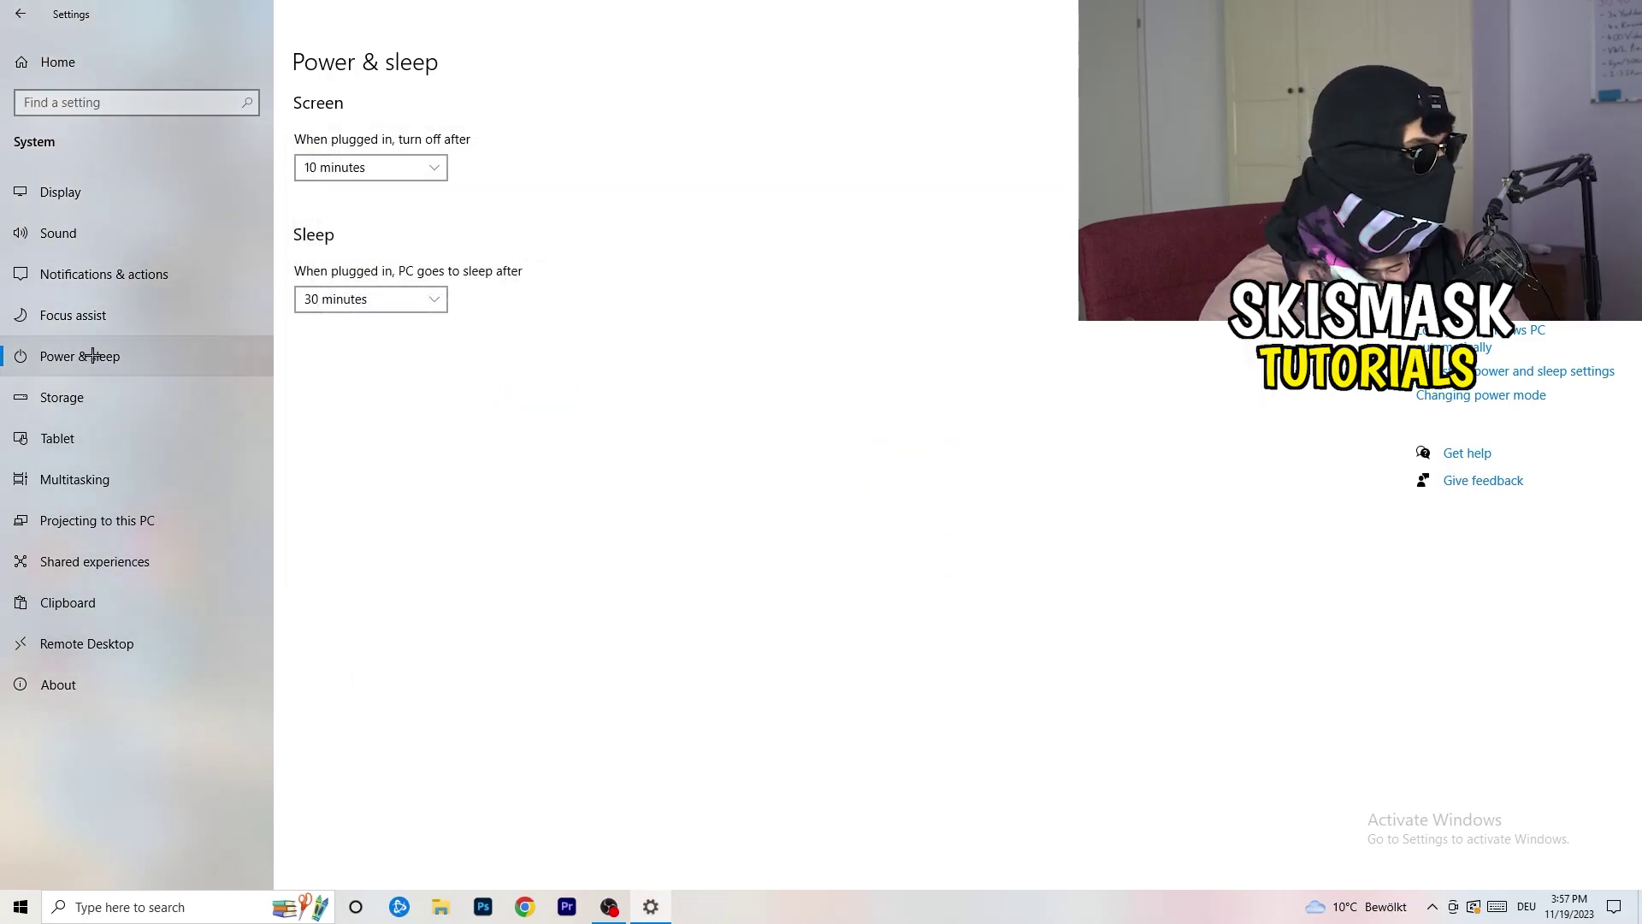
Step: Review the Storage Sense configuration and temporary file cleanup options in the Storage settings, and close Settings
{"action": "left_click", "coordinate": [100, 399]}
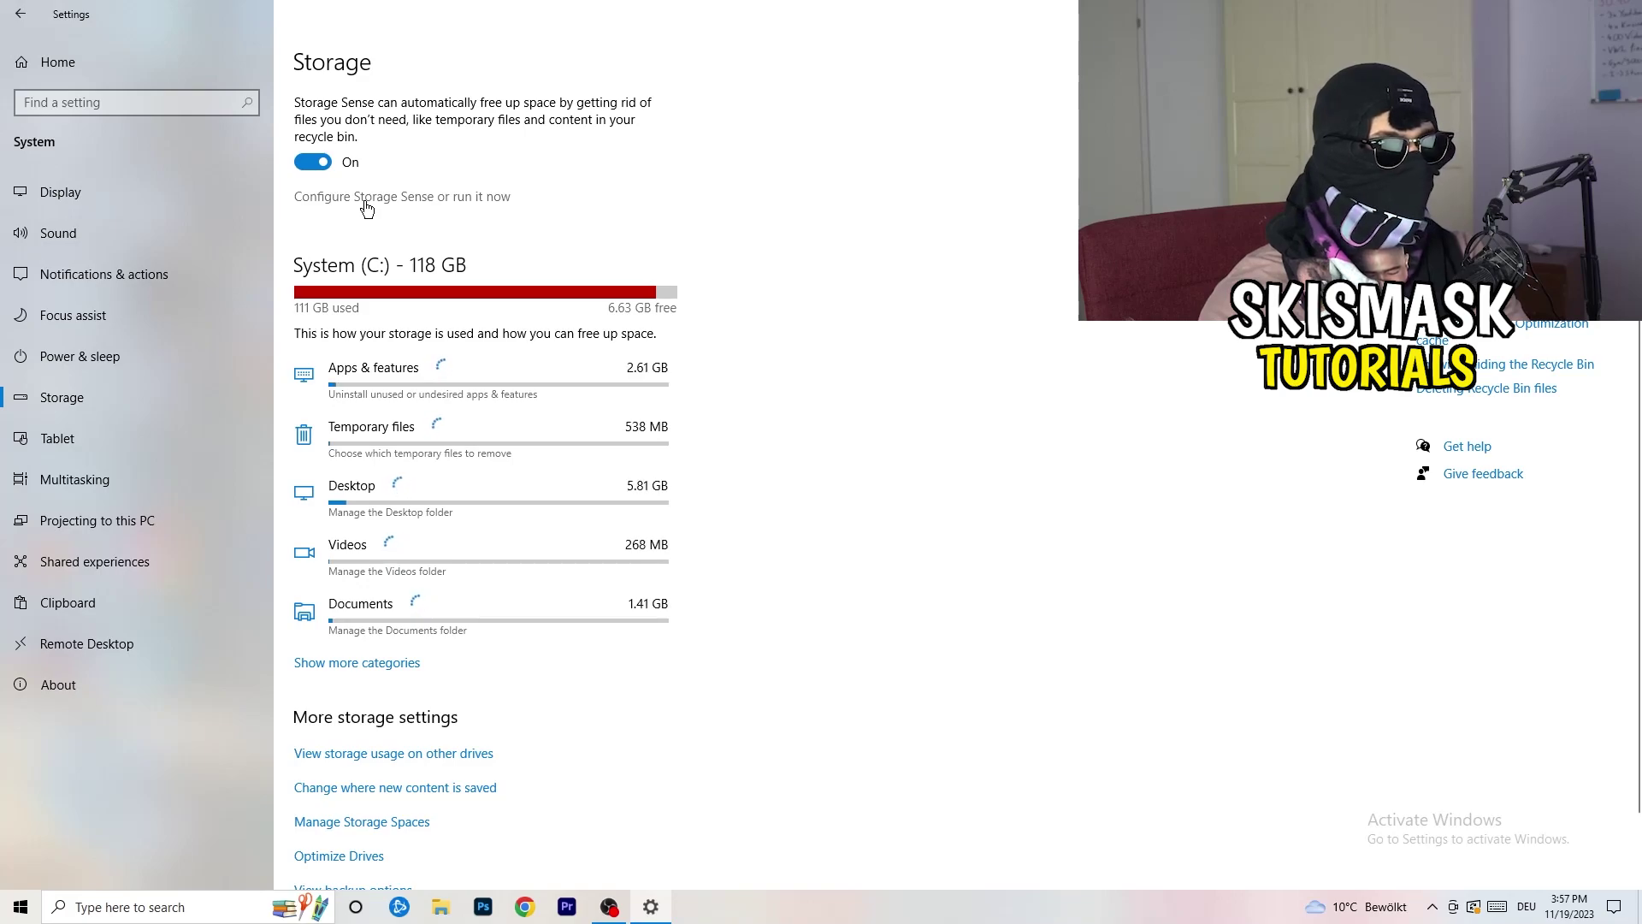
{"action": "left_click", "coordinate": [367, 198]}
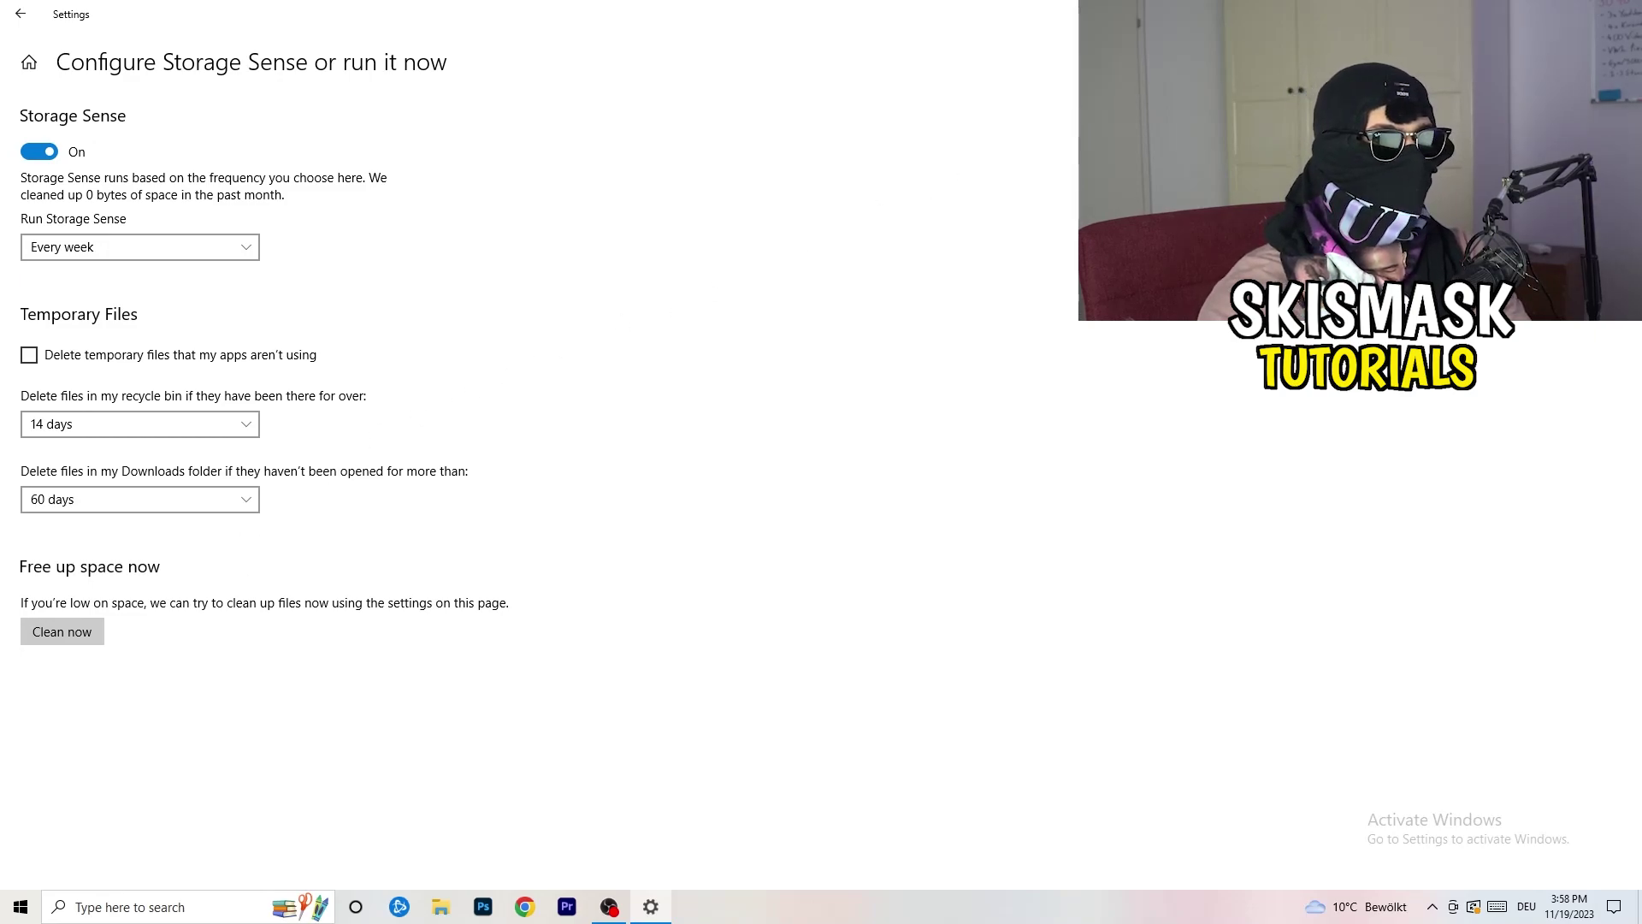
{"action": "key", "text": "alt+F4"}
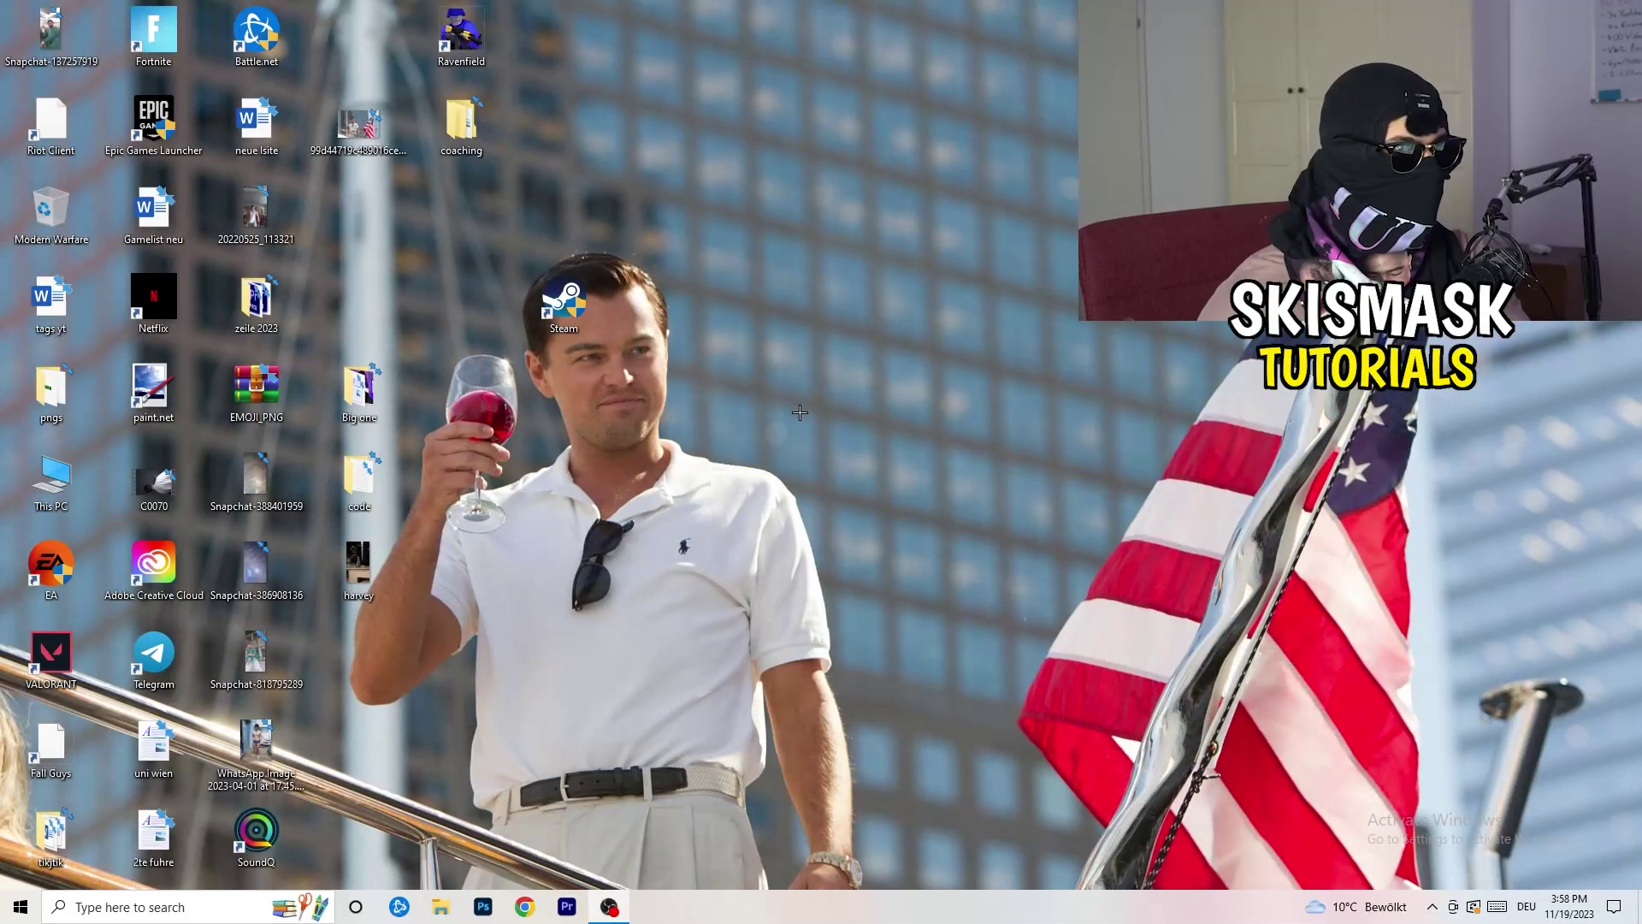